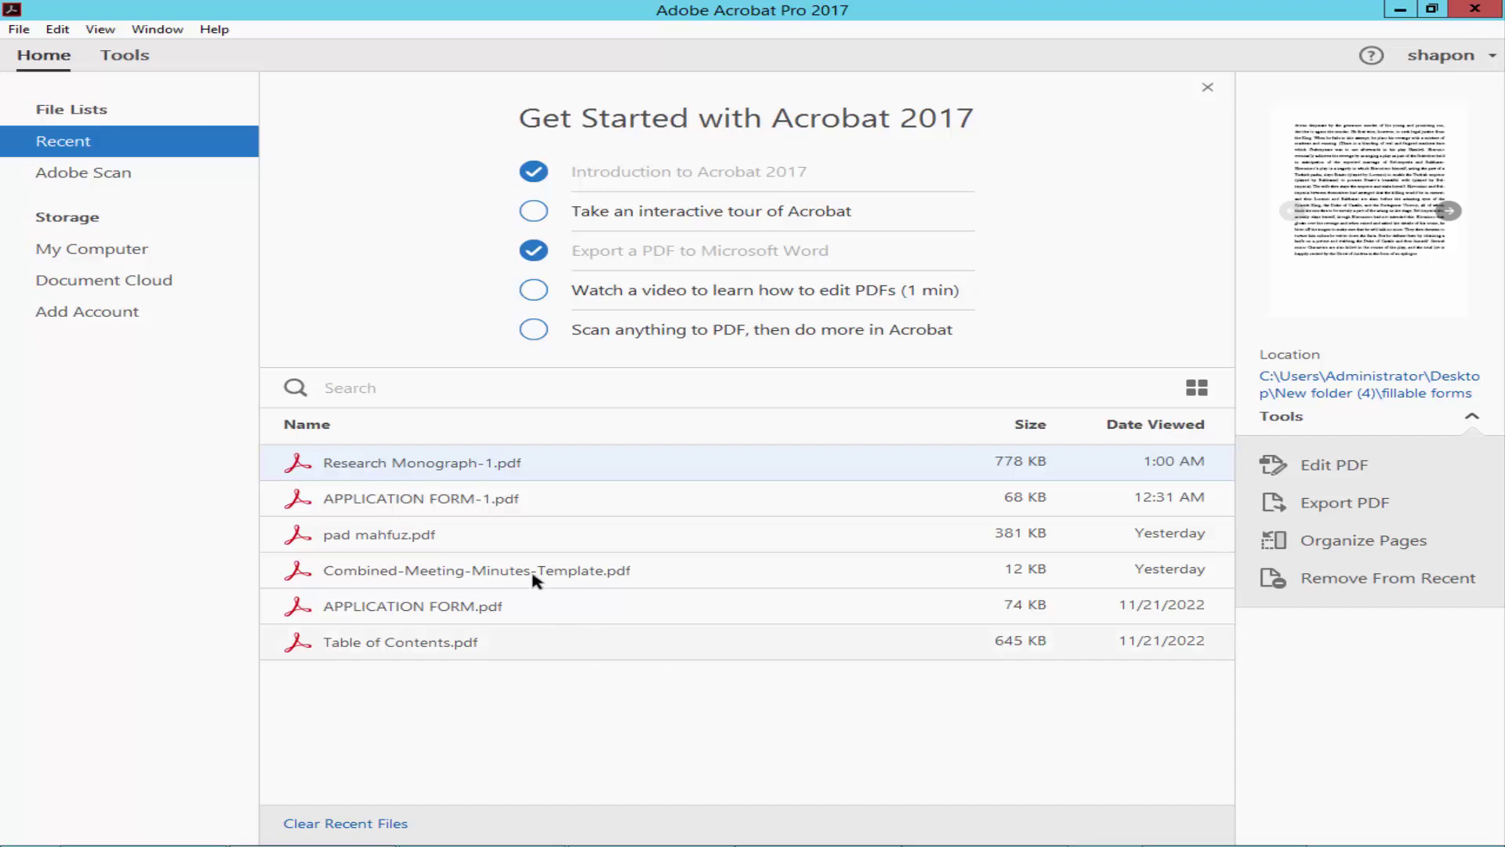
# Open Research Monograph-1.pdf and show its page thumbnails.
pyautogui.doubleClick(490, 463)
pyautogui.moveTo(491, 464); pyautogui.dragTo(178, 395)
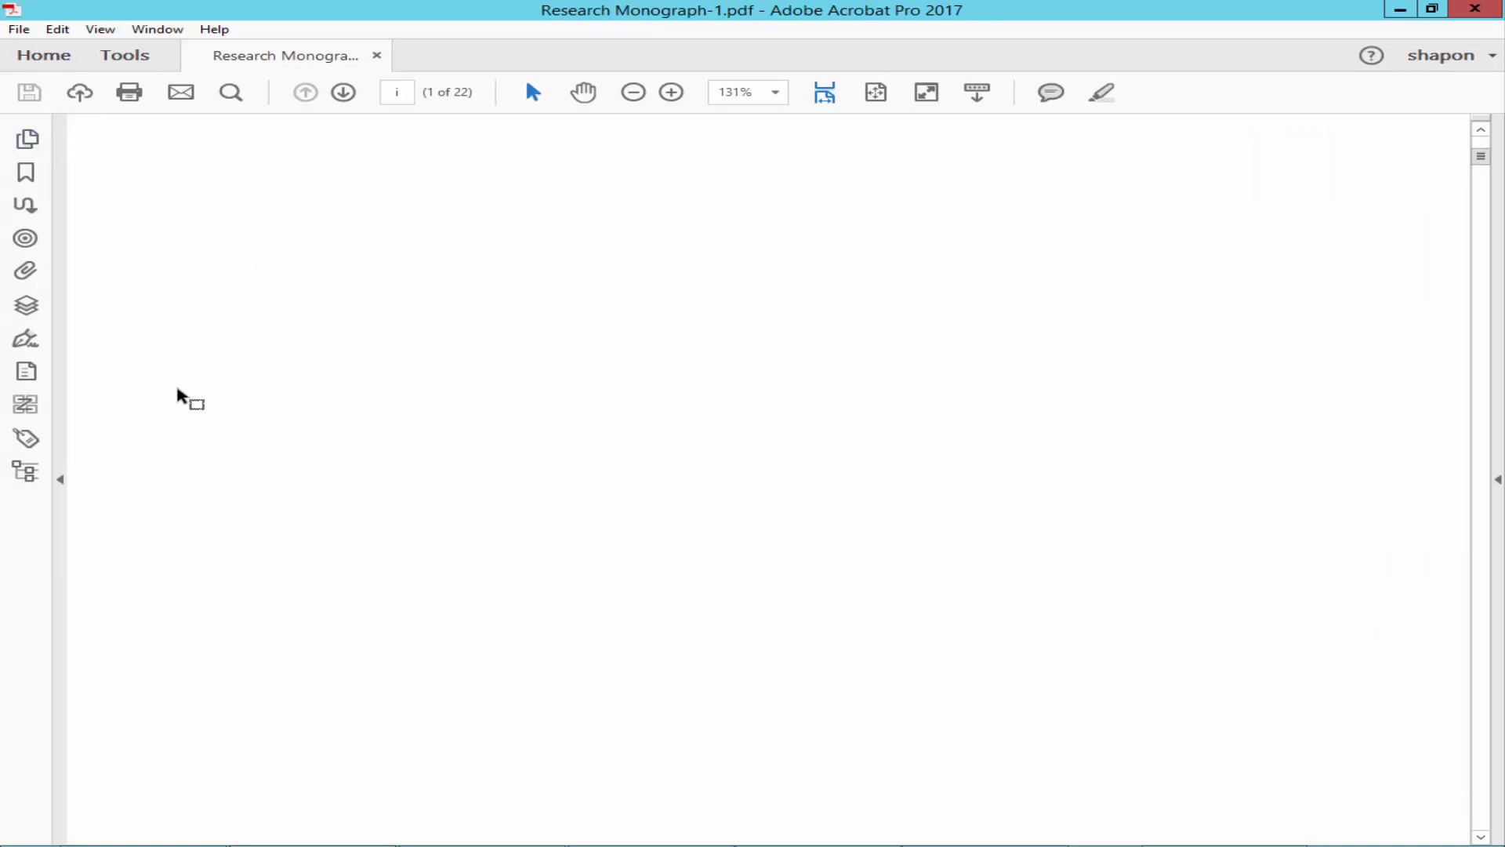
pyautogui.click(38, 146)
pyautogui.click(196, 414)
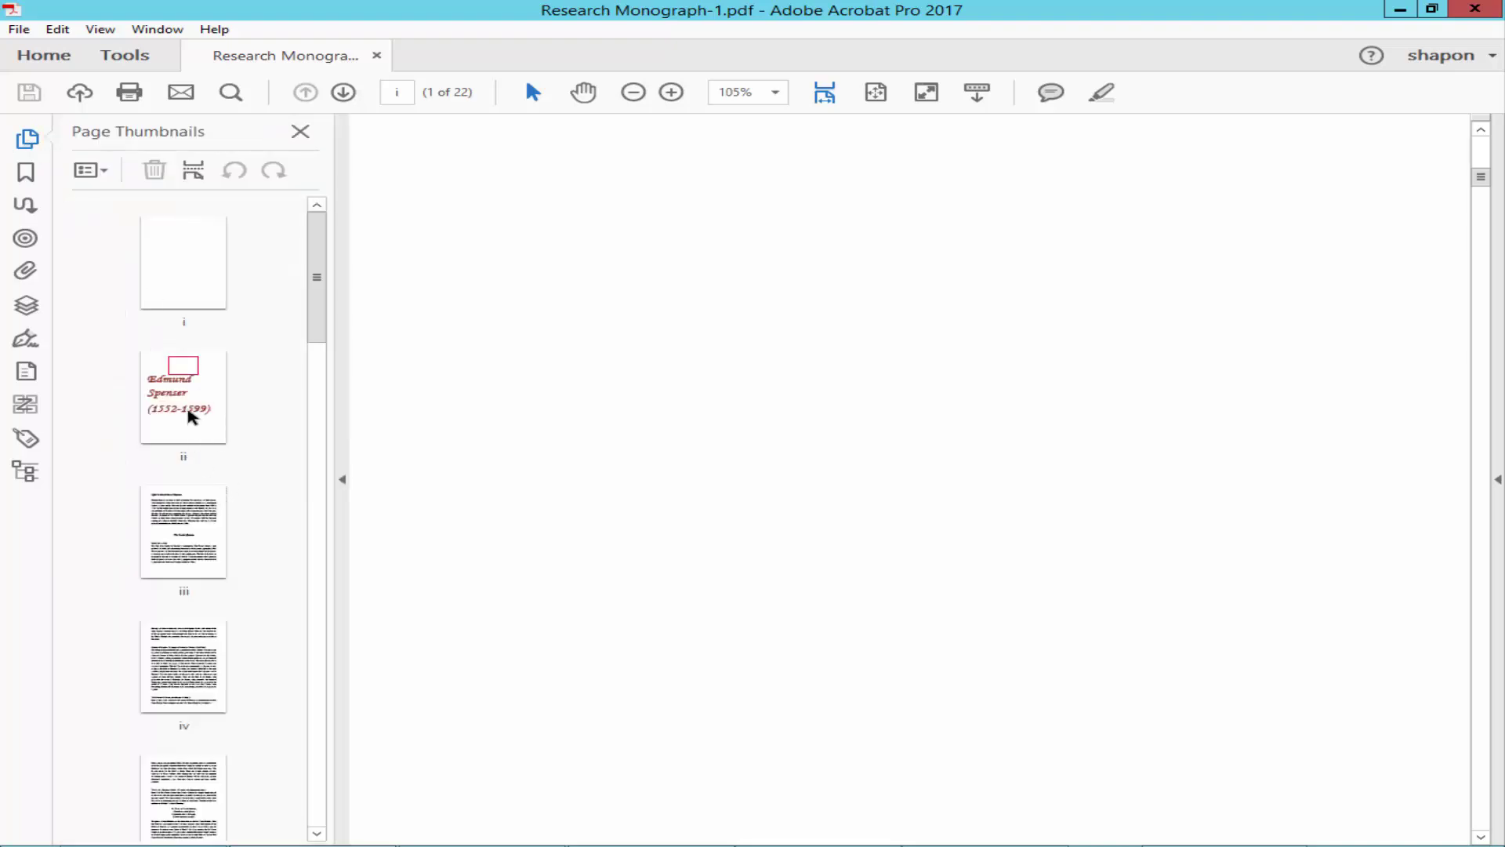
# Delete the blank first page so the document opens with the title page.
pyautogui.rightClick(188, 248)
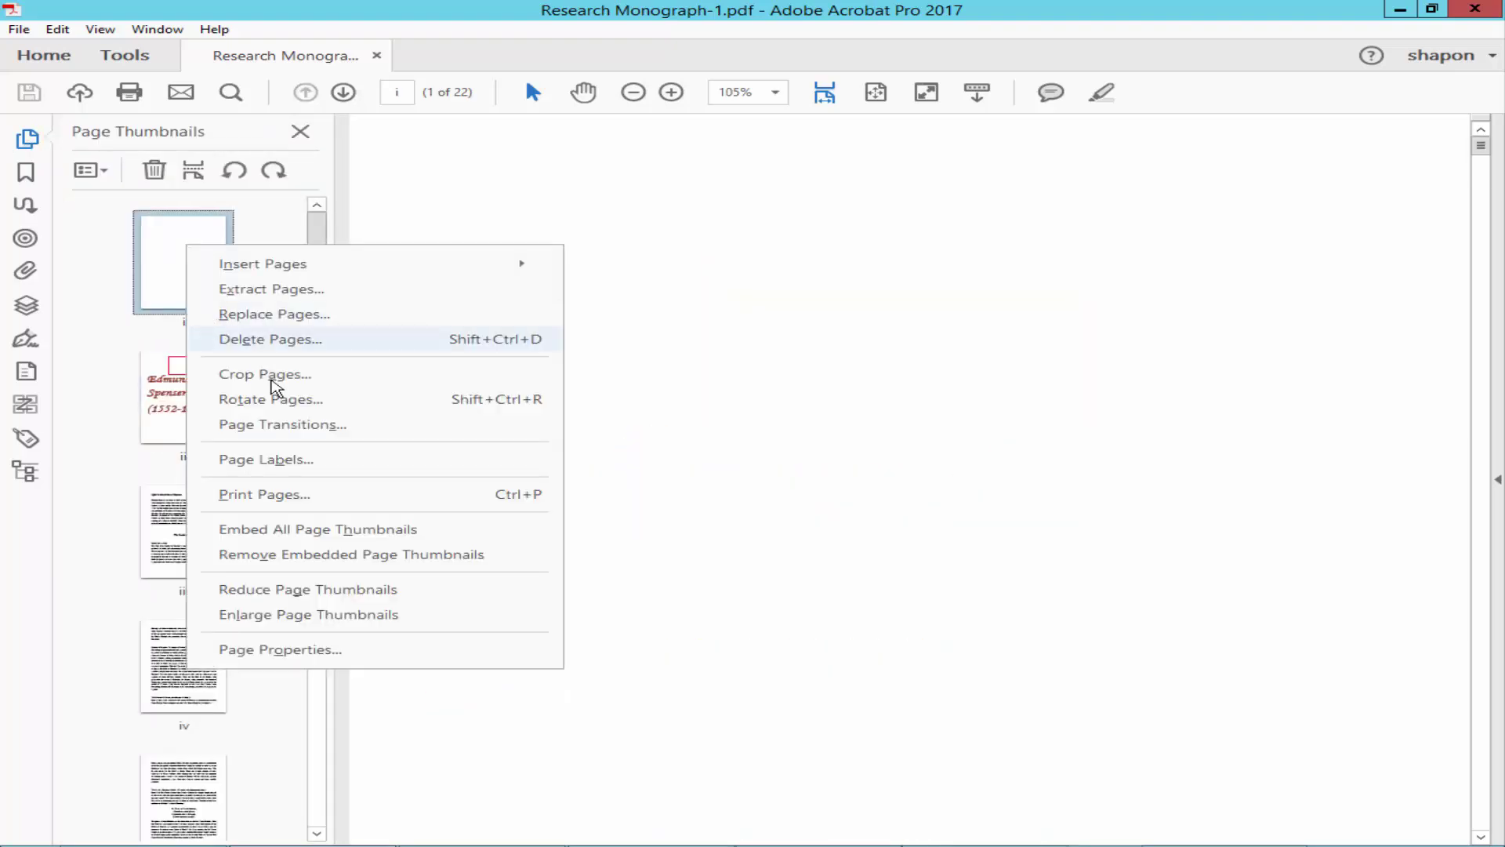
pyautogui.click(269, 340)
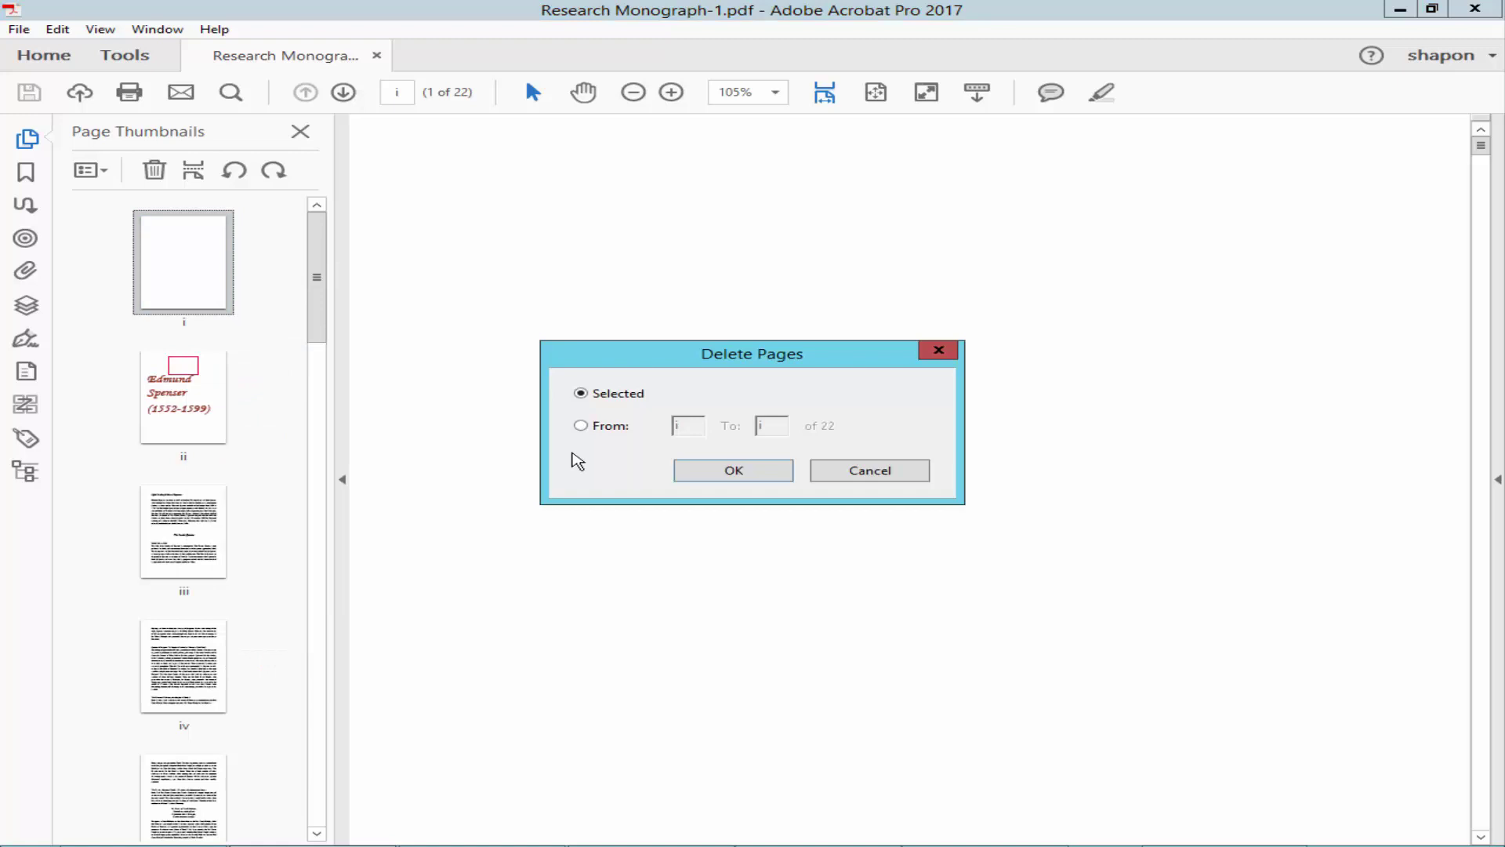
pyautogui.click(711, 473)
pyautogui.click(900, 470)
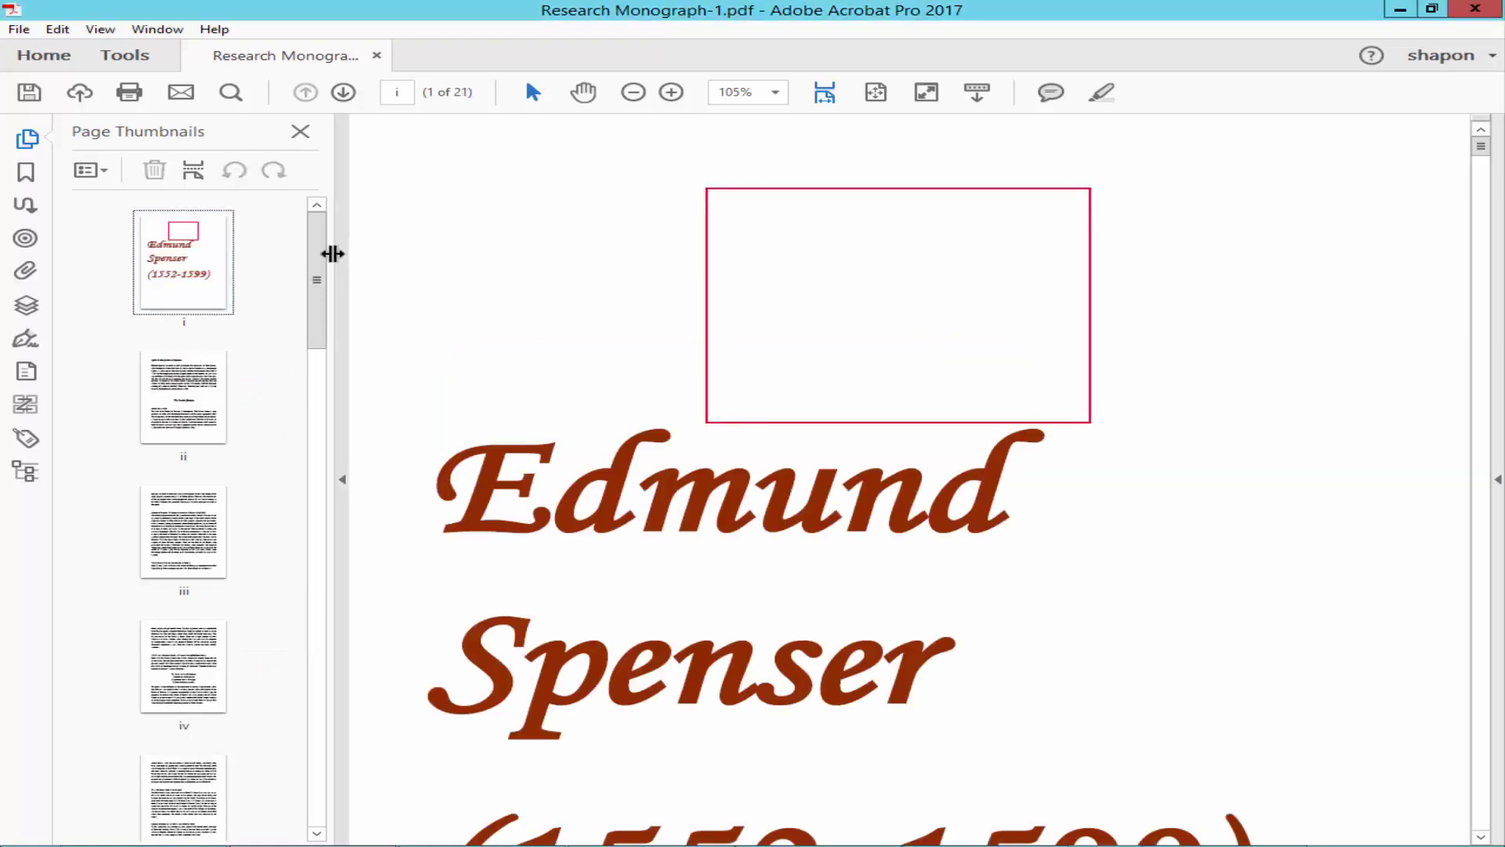
# Start adding Bates numbering from the Edit PDF tool's More menu.
pyautogui.click(126, 57)
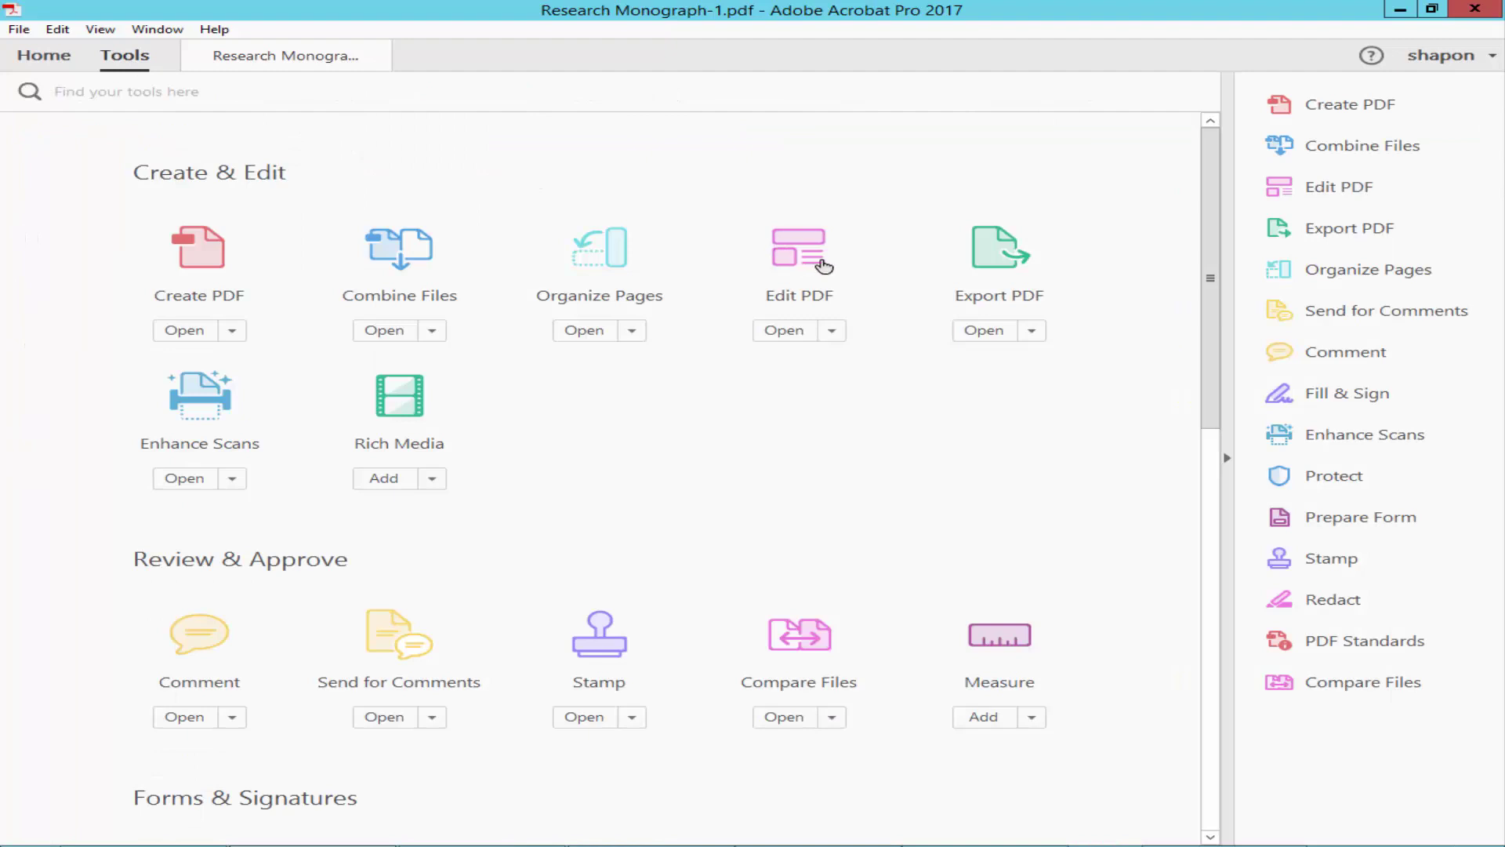
pyautogui.click(810, 252)
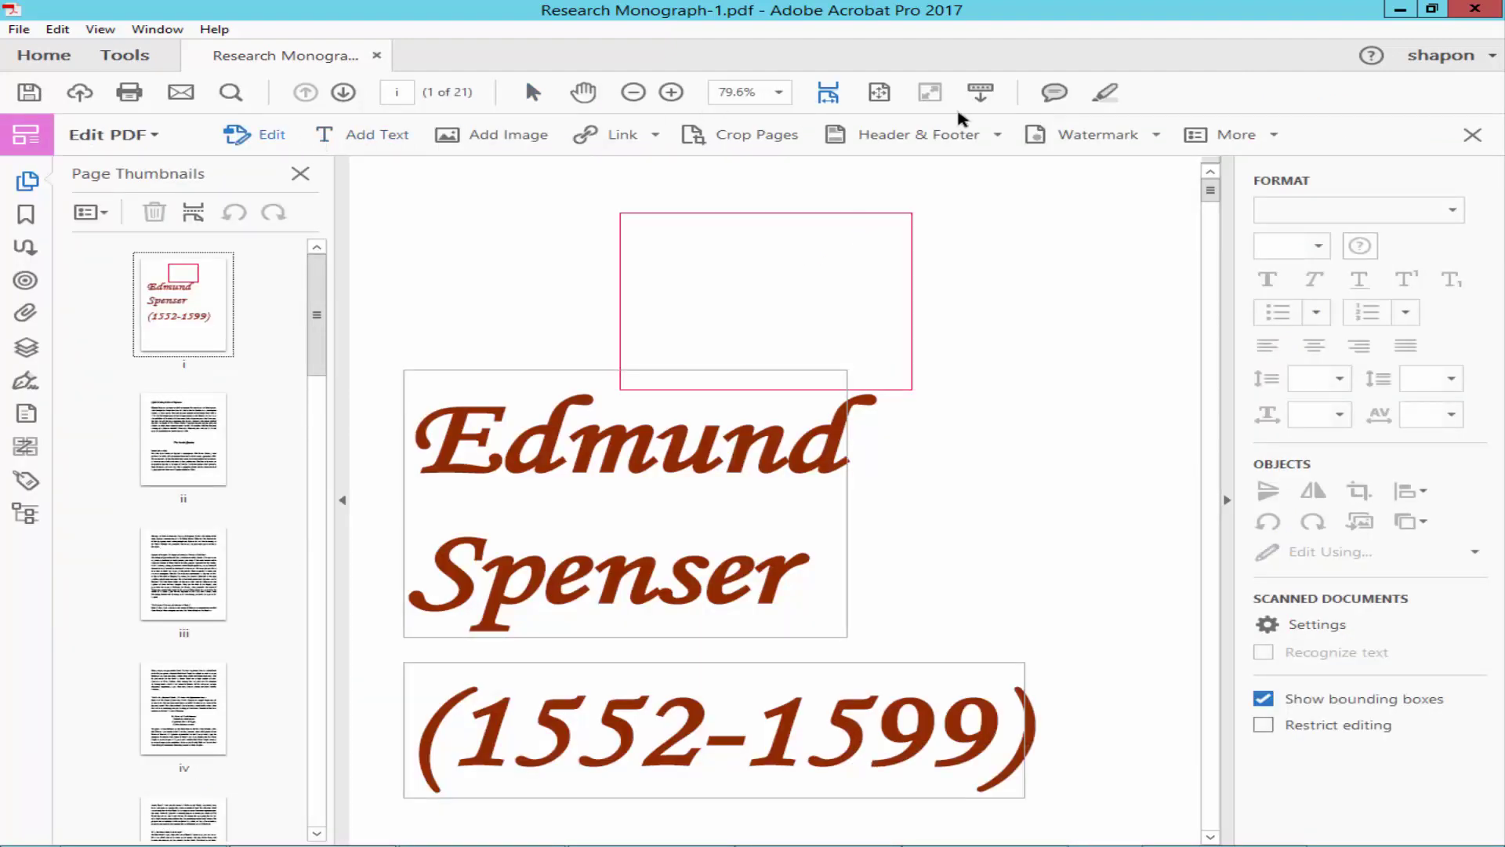
pyautogui.click(1274, 135)
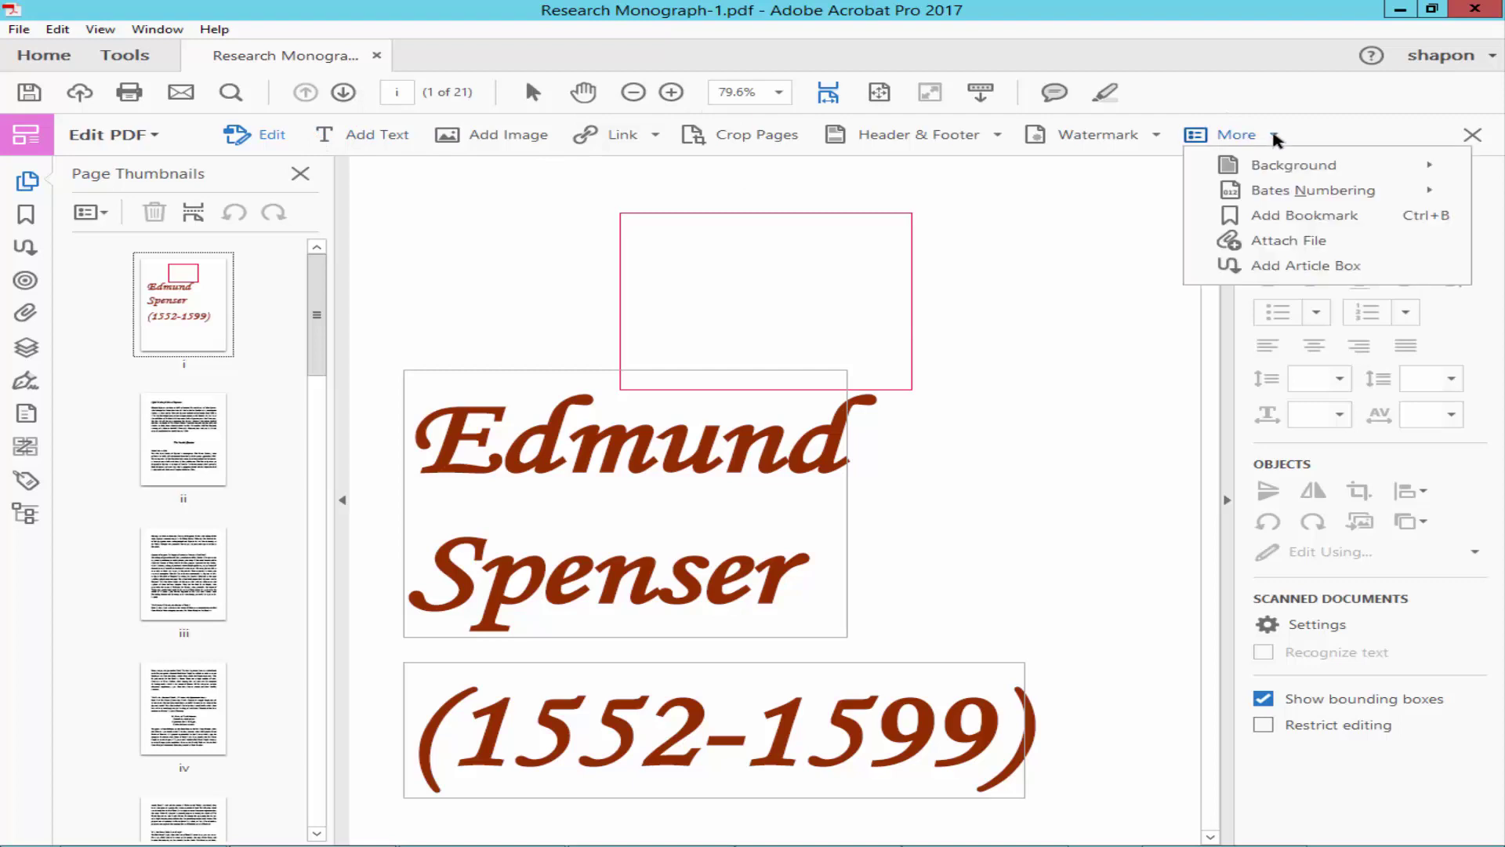
pyautogui.moveTo(1306, 195)
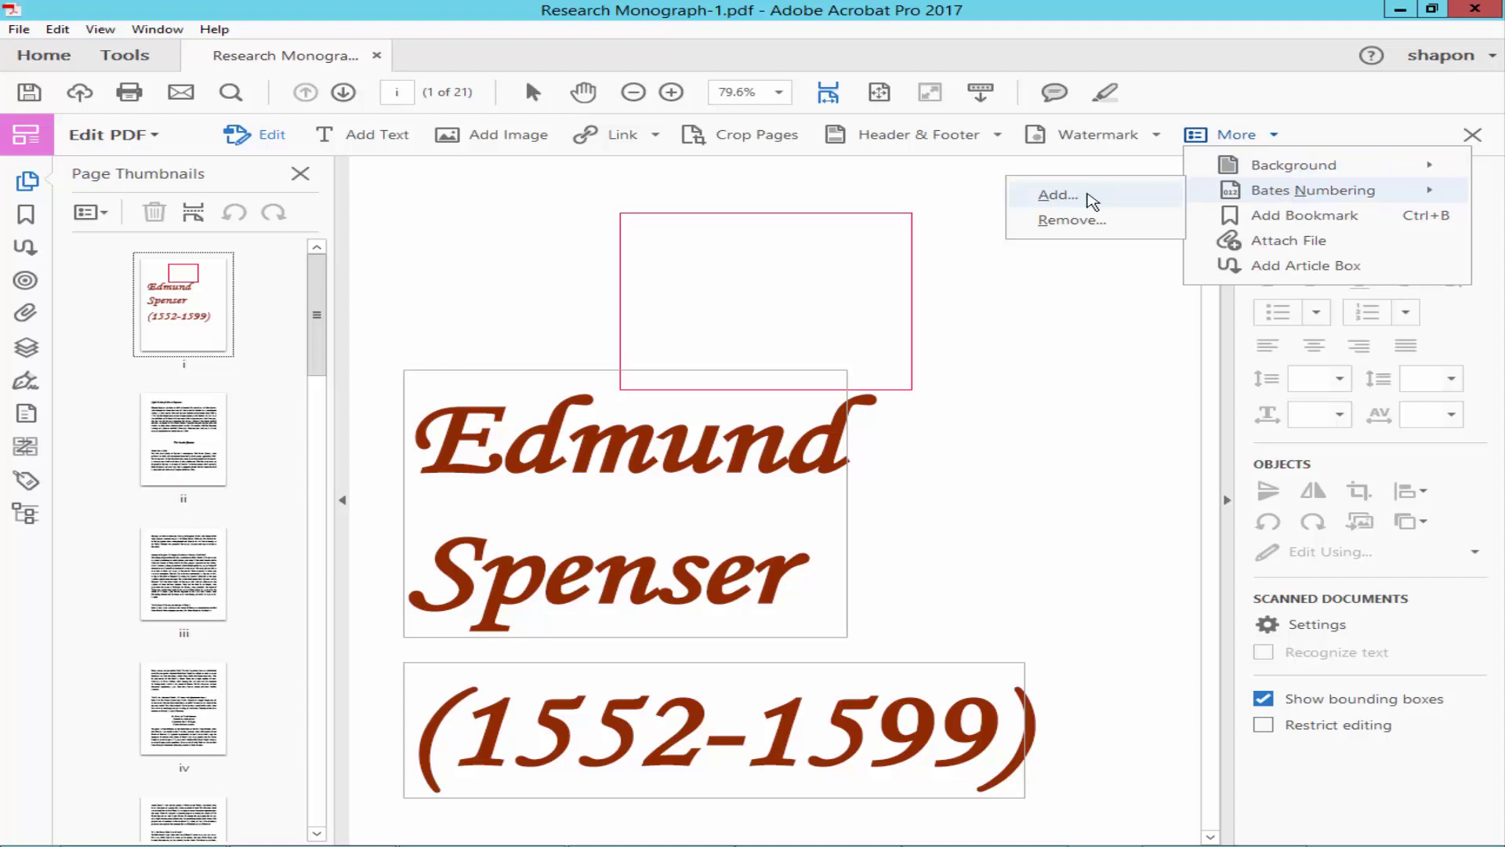
pyautogui.click(1035, 200)
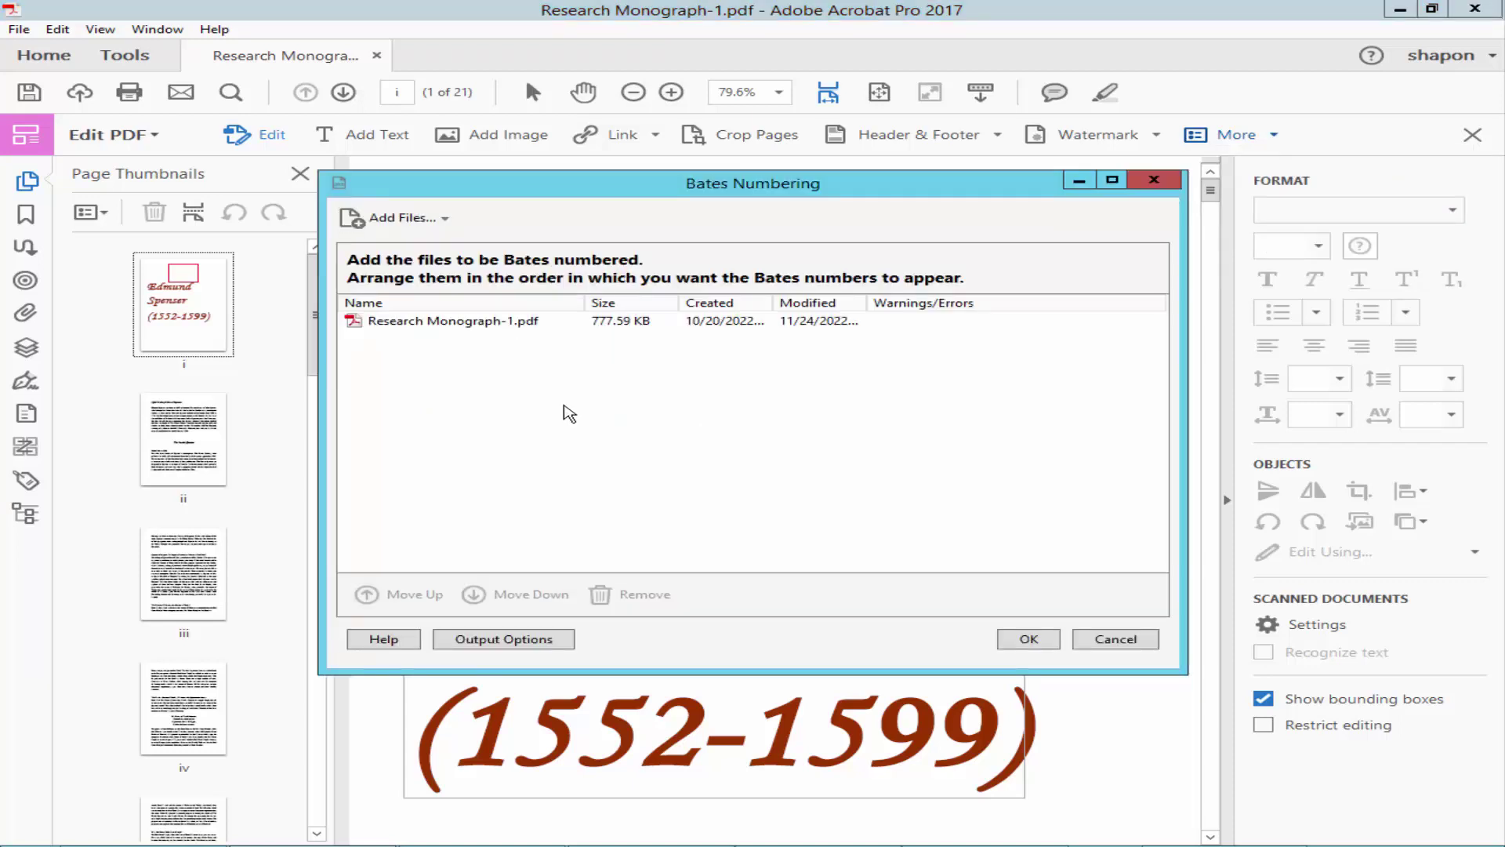
# Add 2014, Presentation 3 and Table of Contents from Desktop's New folder to the file list.
pyautogui.click(445, 221)
pyautogui.click(453, 250)
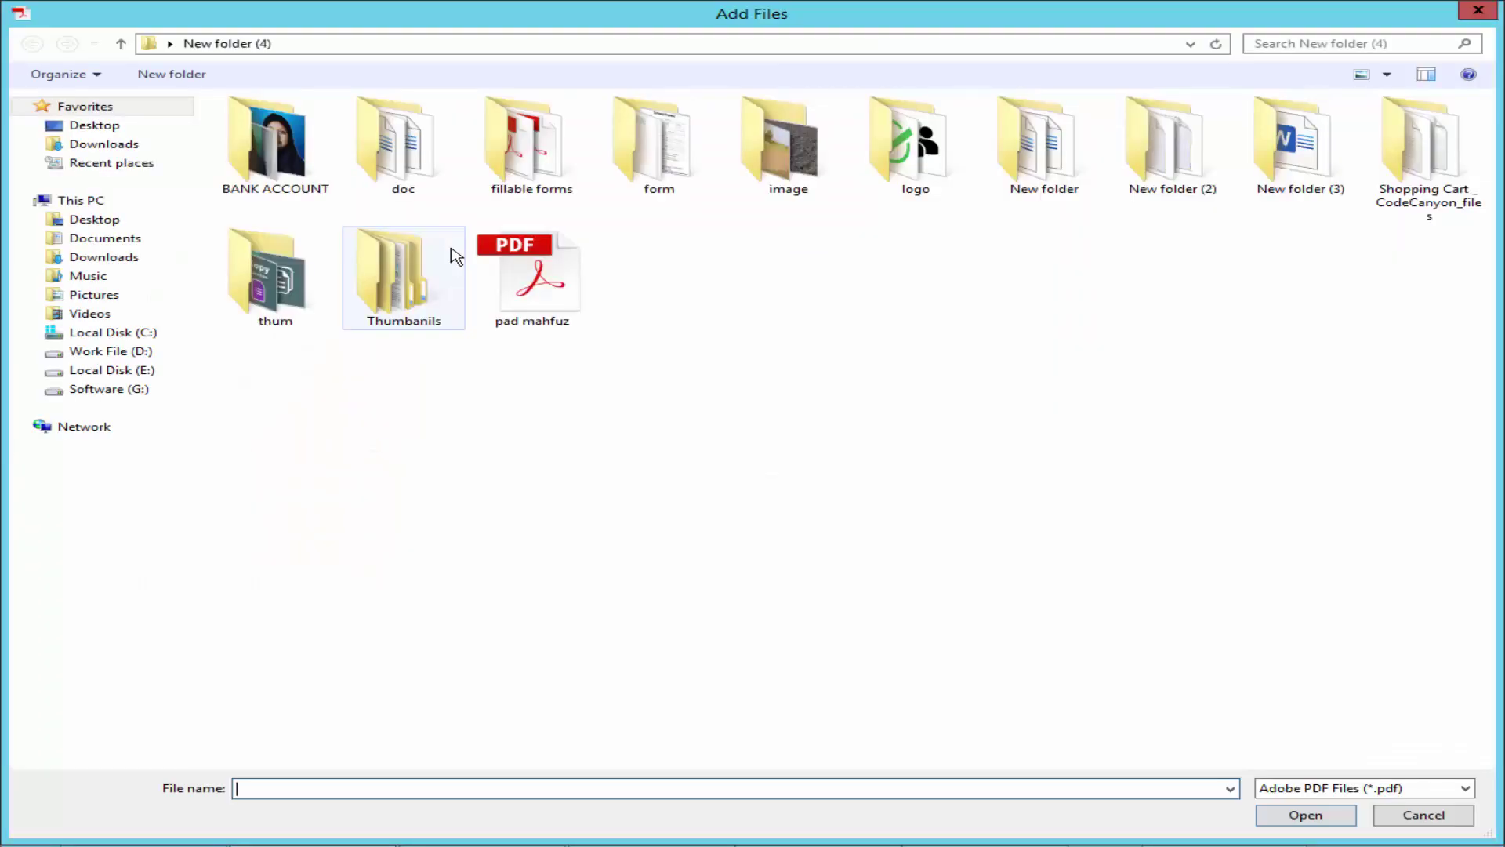
pyautogui.click(94, 125)
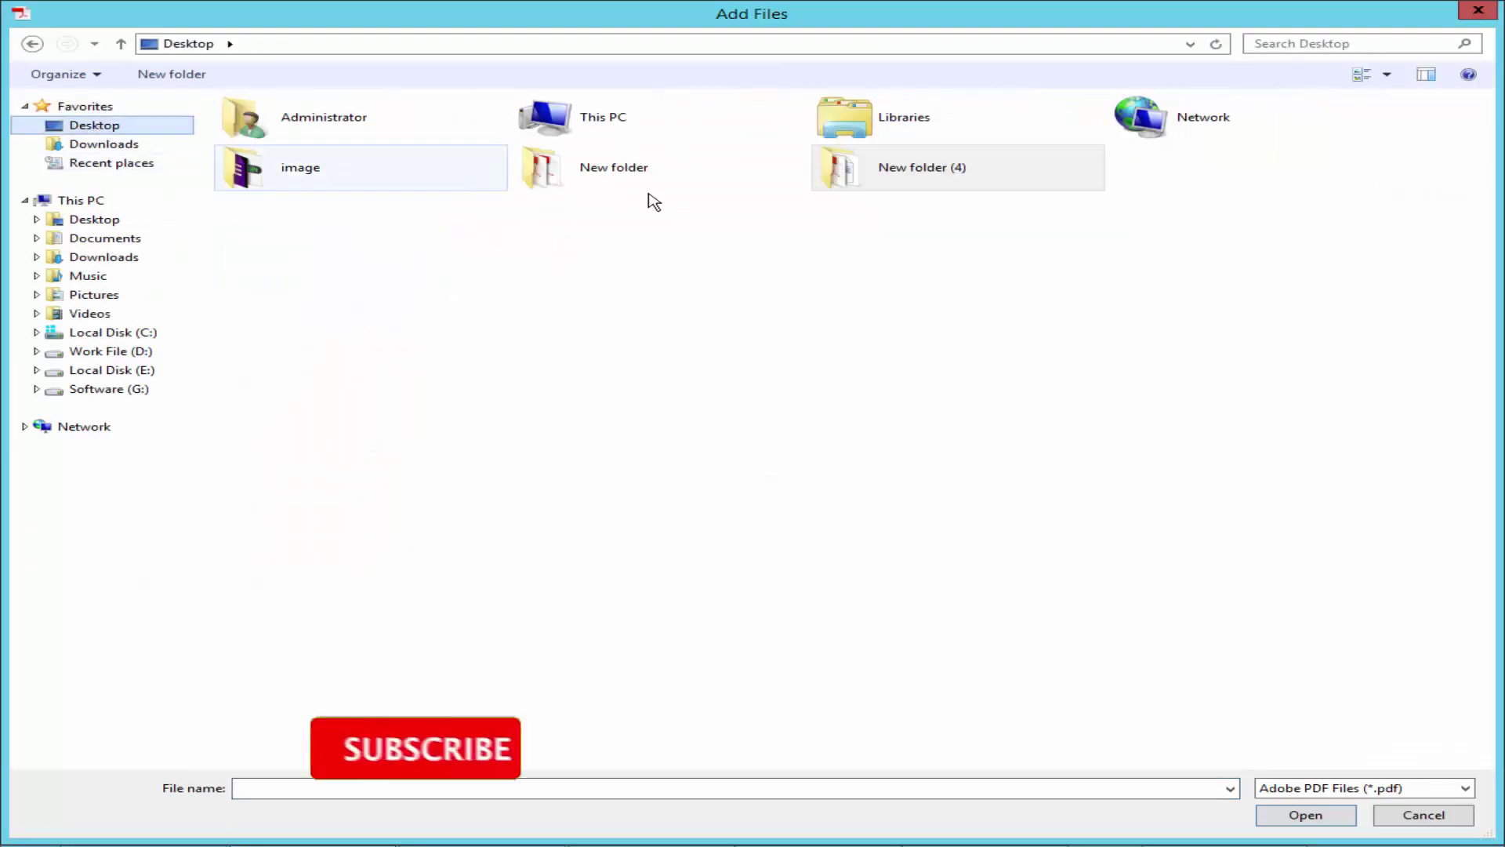
pyautogui.doubleClick(632, 178)
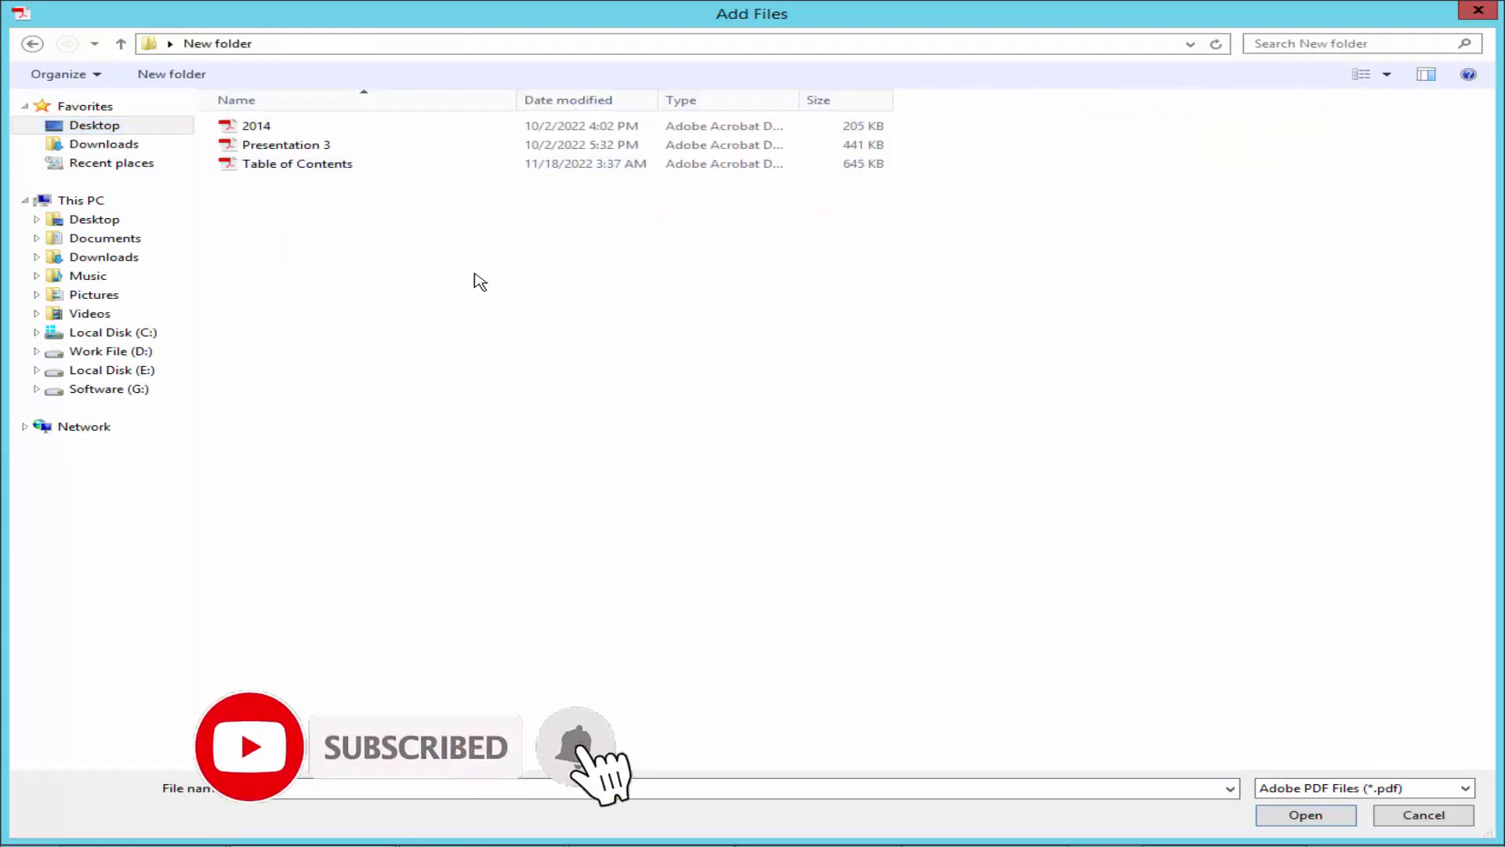
pyautogui.moveTo(619, 288); pyautogui.dragTo(310, 124)
pyautogui.click(1331, 816)
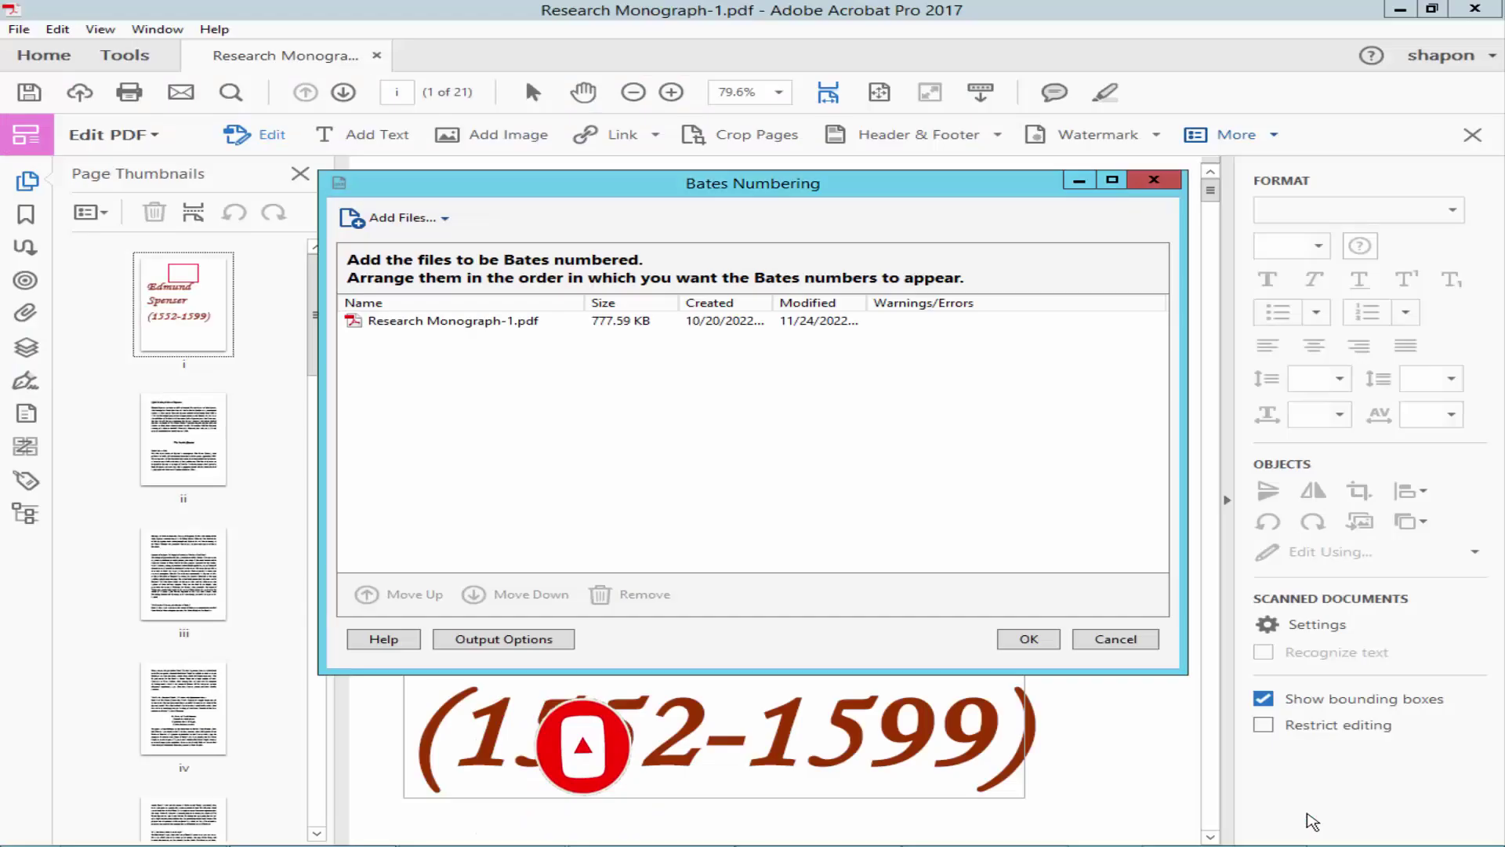
pyautogui.click(807, 504)
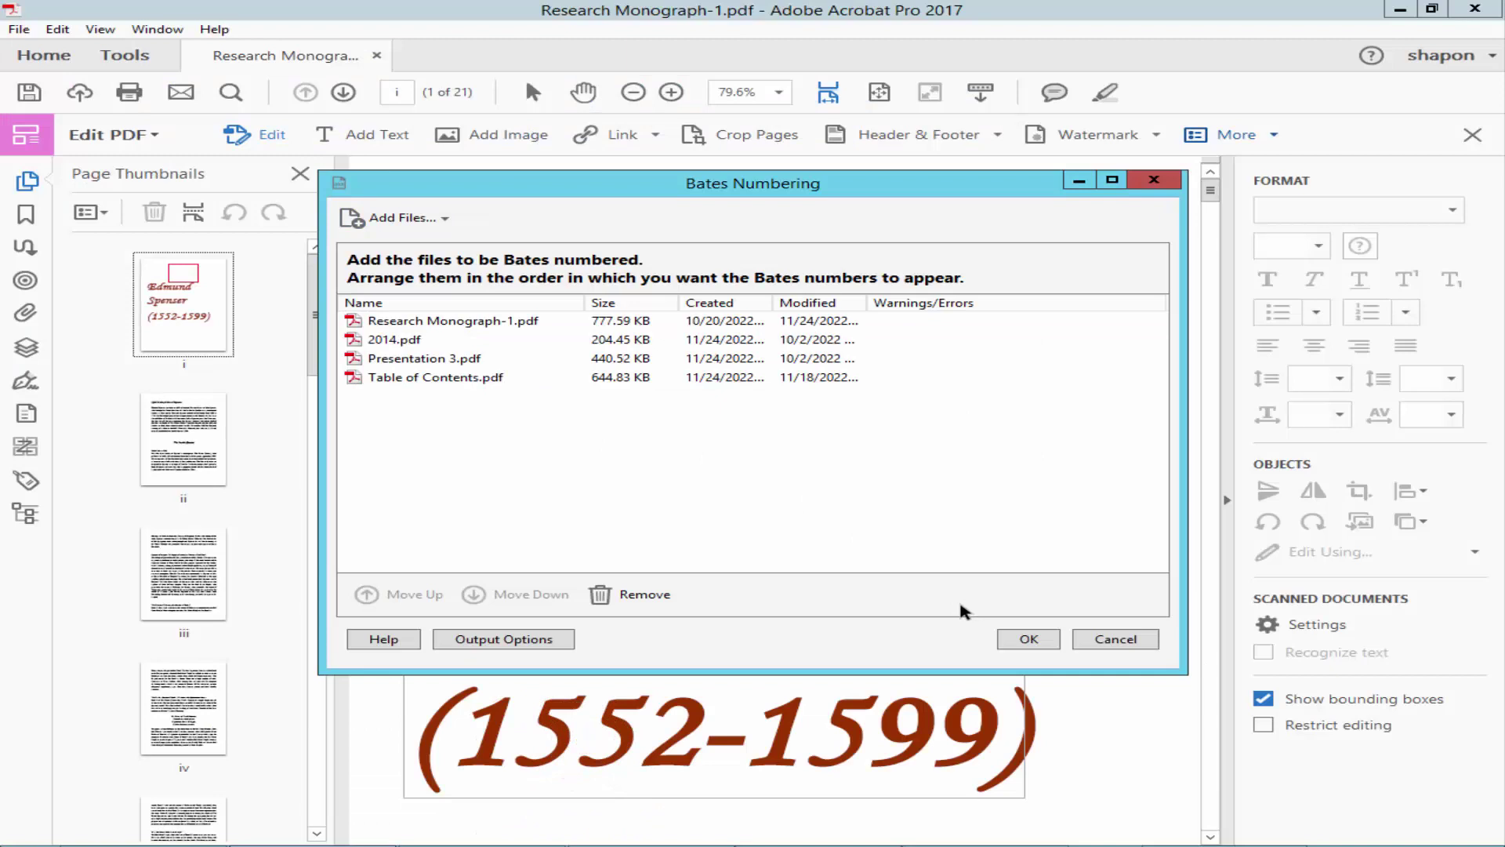
# Insert a 10-digit Bates number starting at 2 into the center header text.
pyautogui.click(1029, 641)
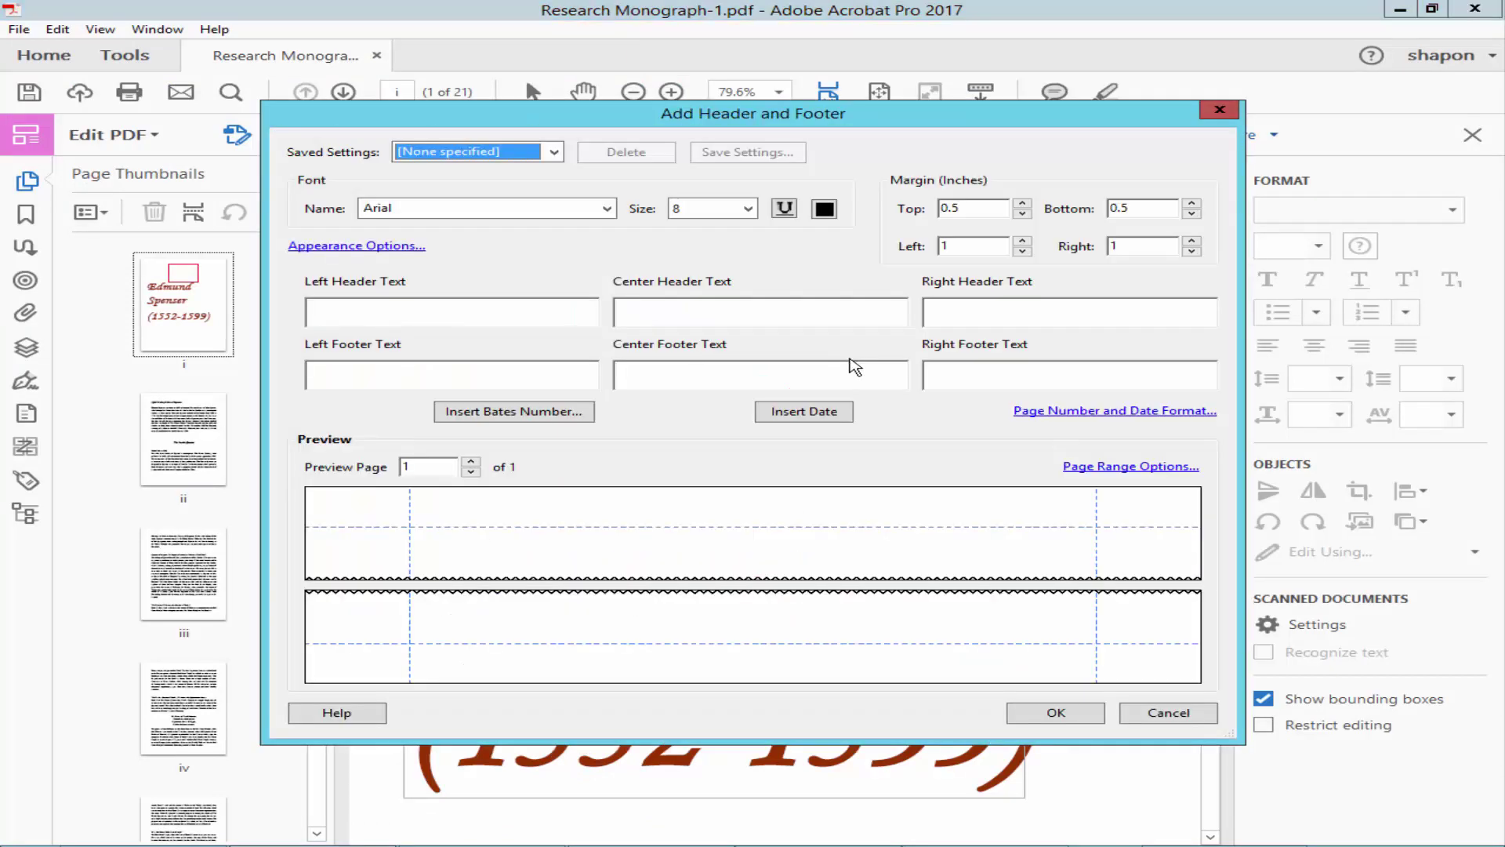
pyautogui.click(724, 308)
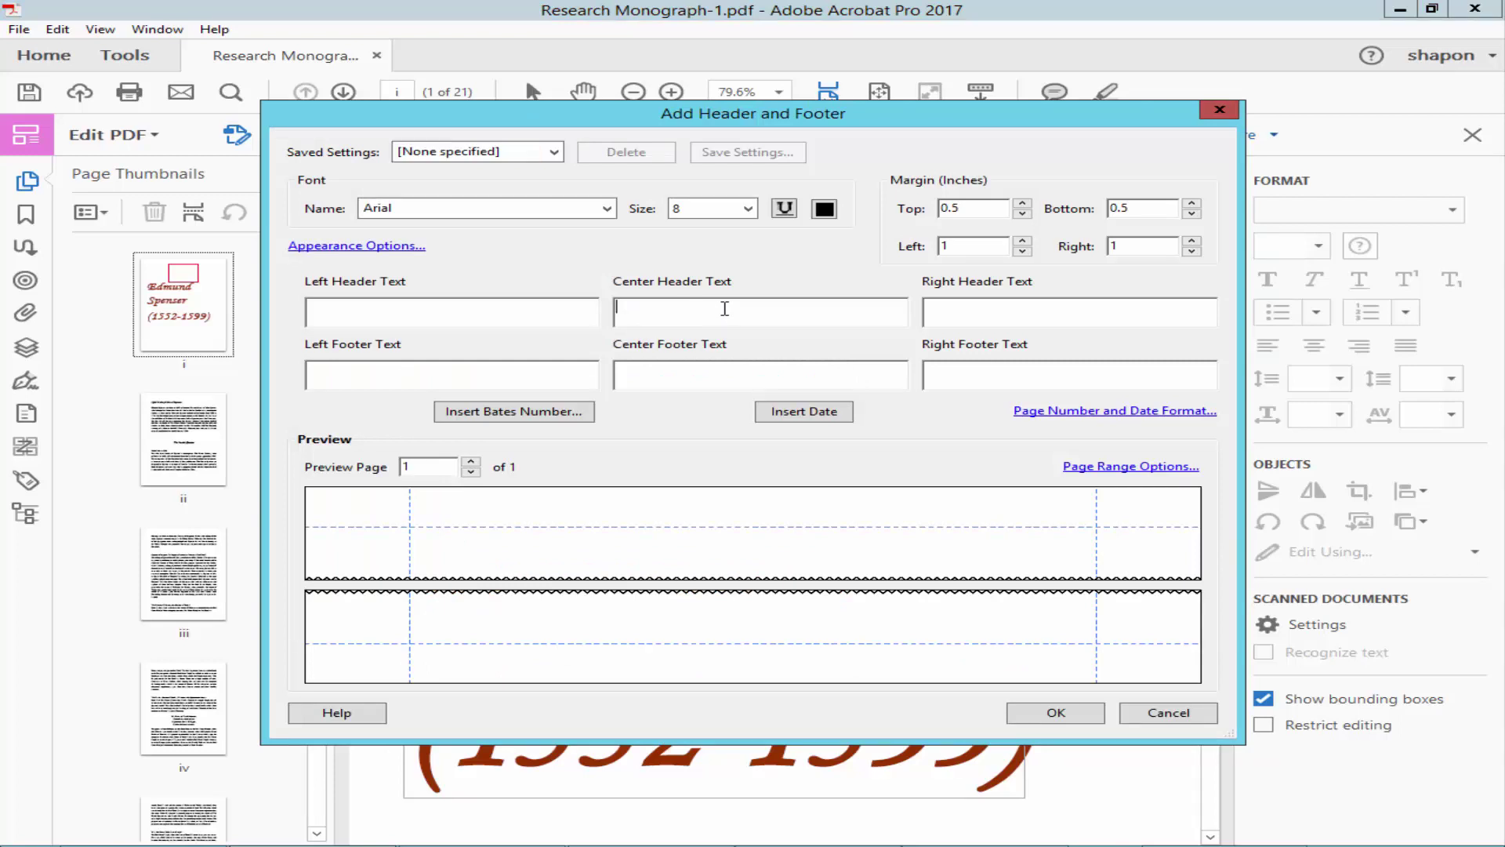
pyautogui.click(533, 413)
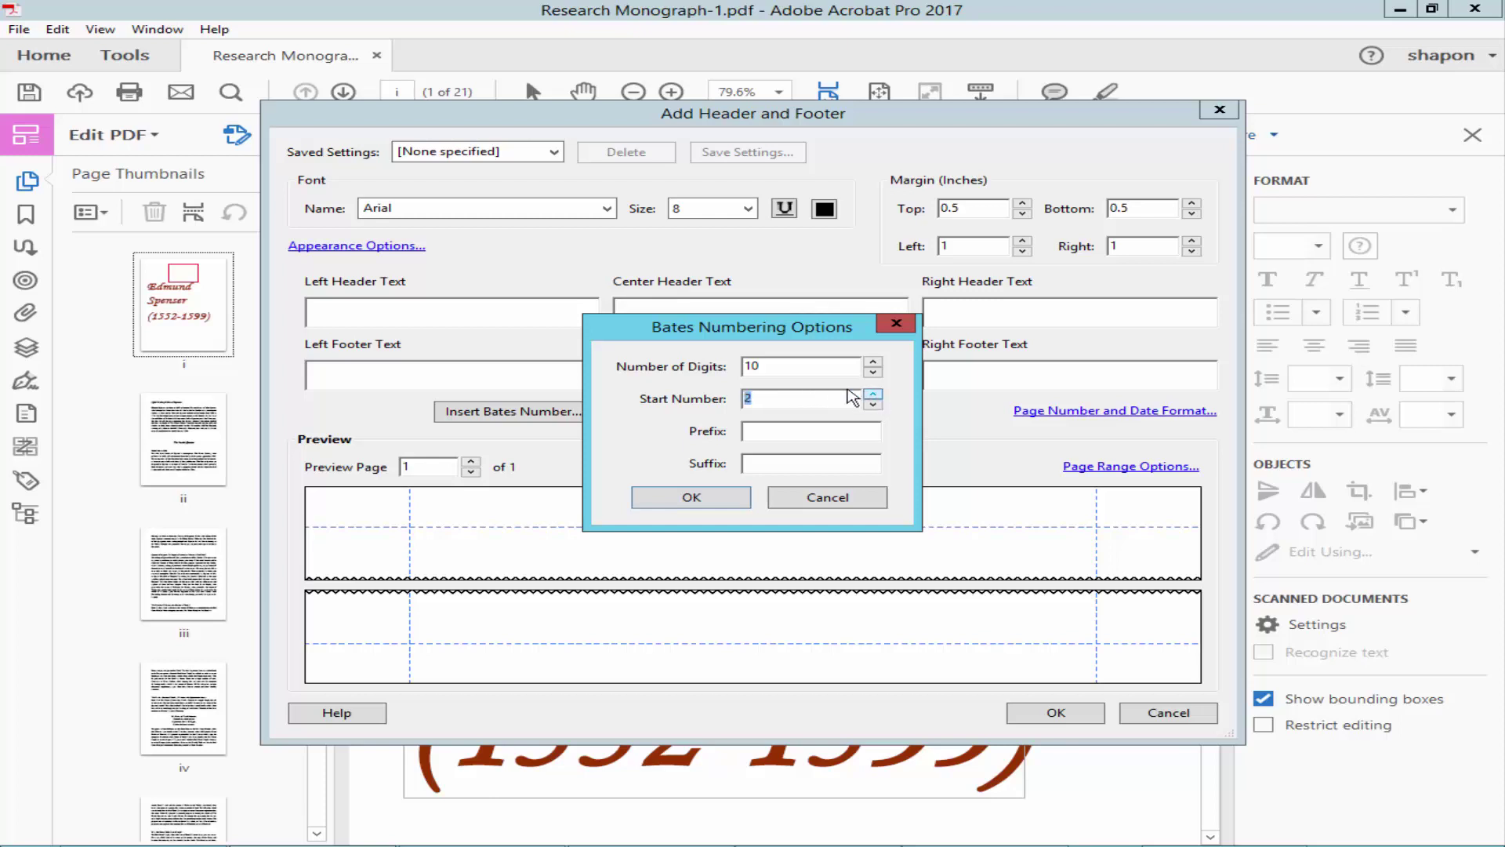
pyautogui.click(690, 500)
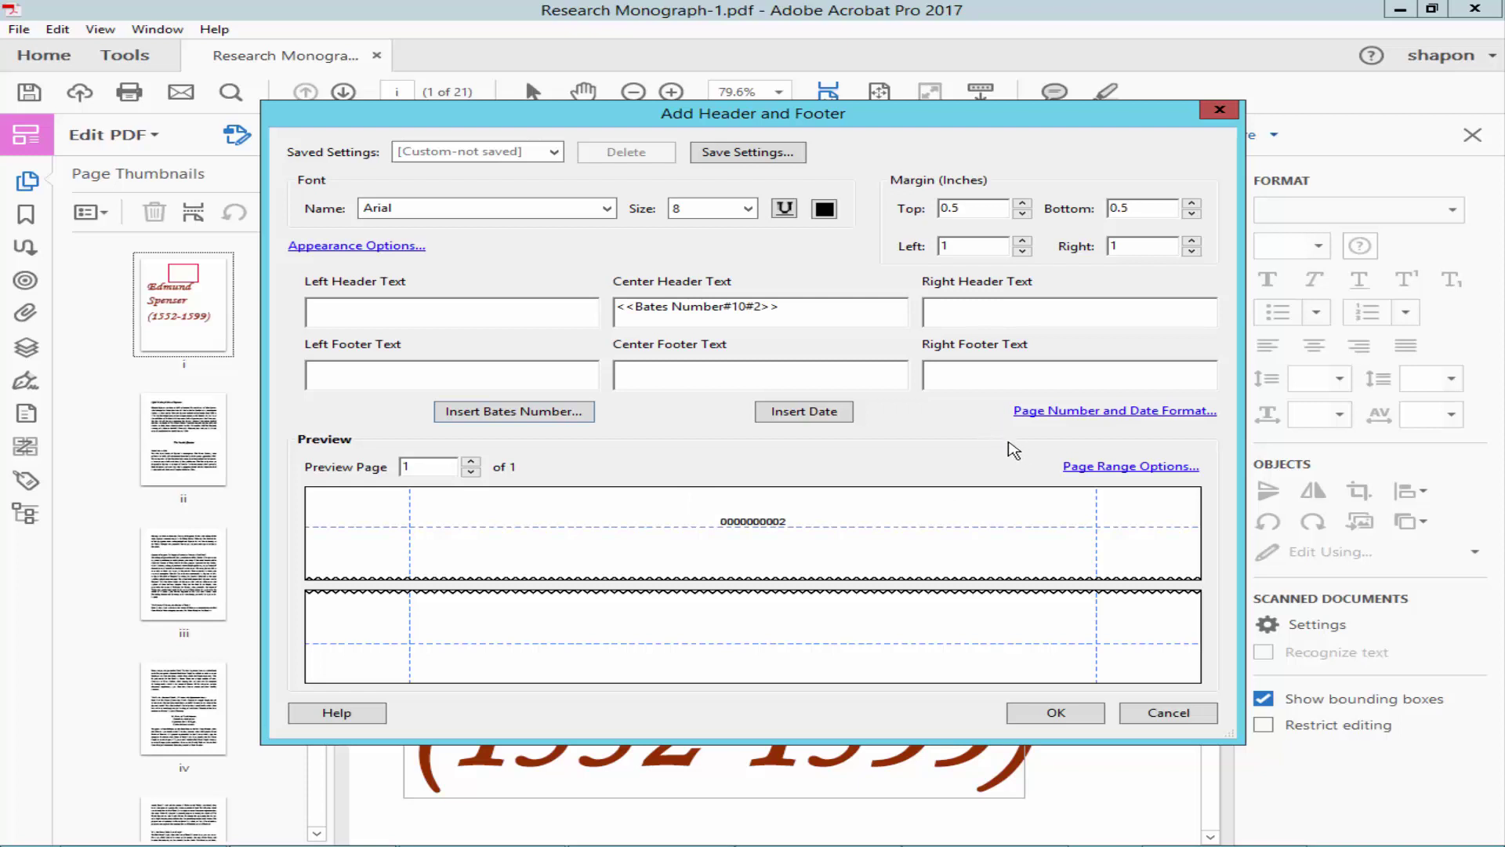
# Try a custom page range for the header, which Acrobat rejects as invalid.
pyautogui.click(1131, 469)
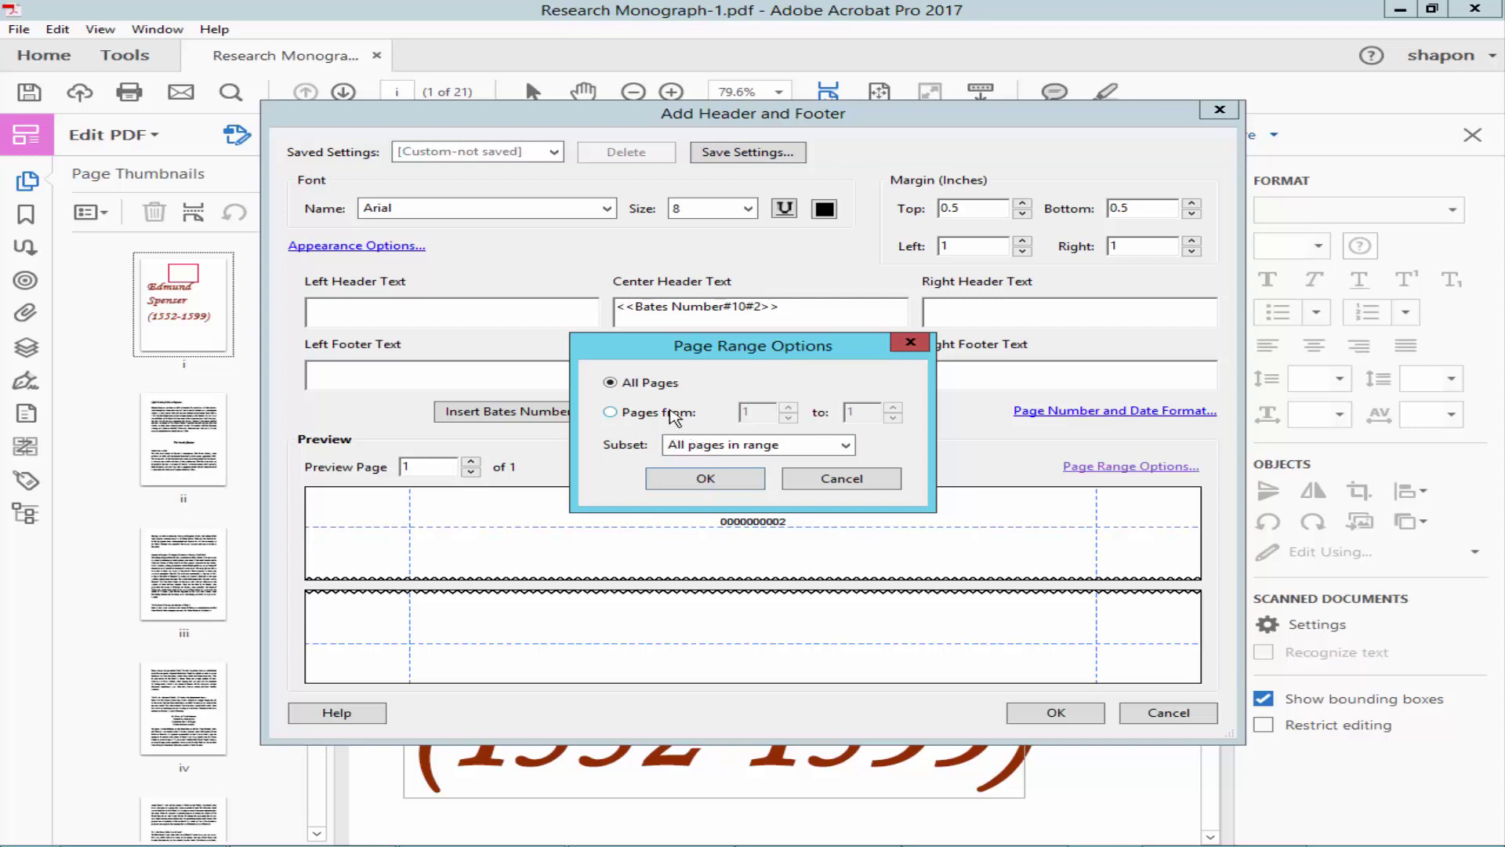
pyautogui.click(611, 413)
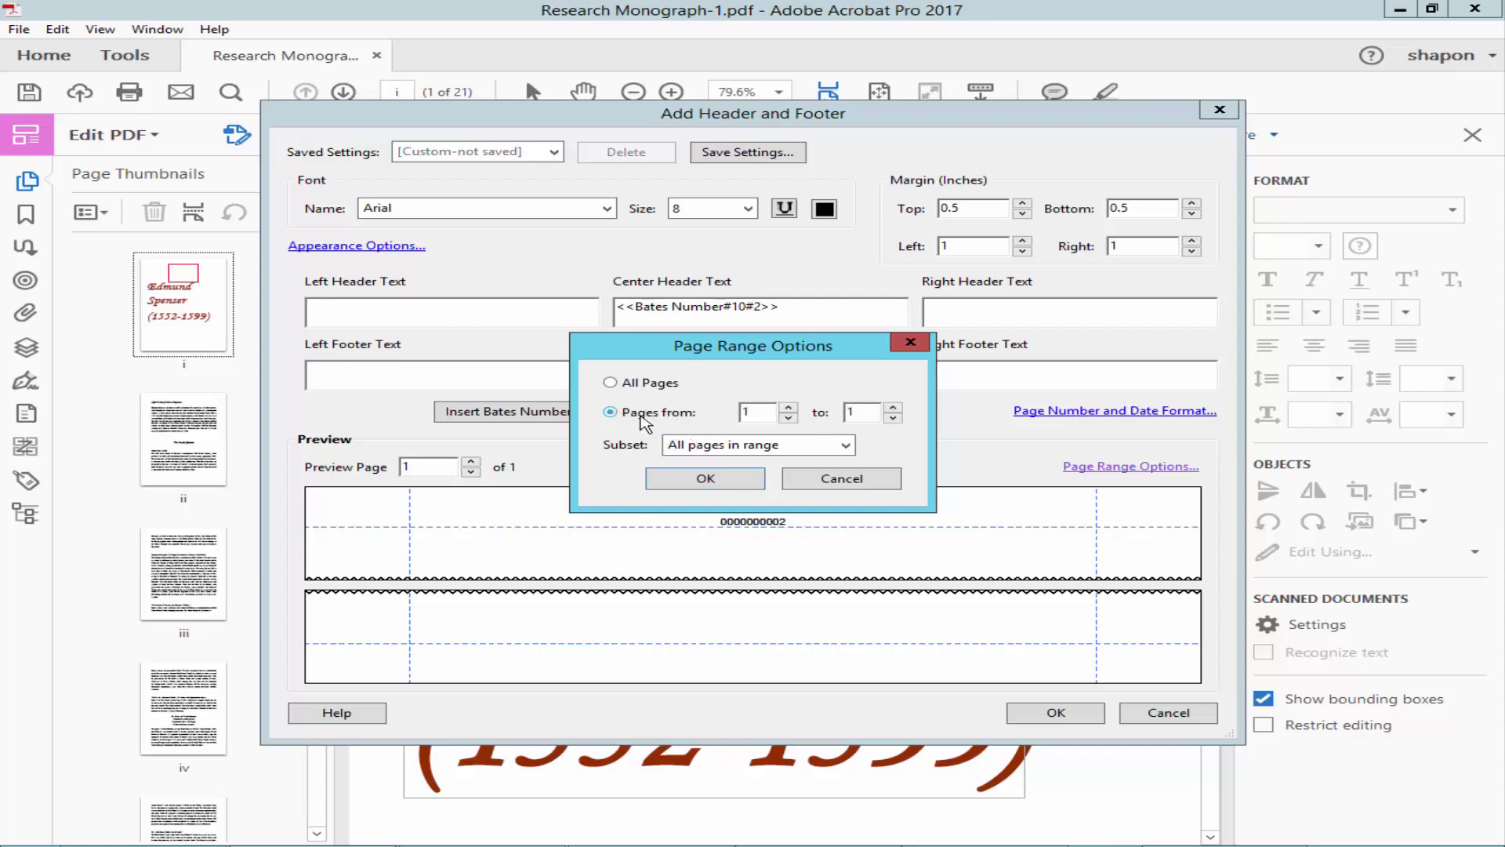
pyautogui.click(788, 407)
pyautogui.click(788, 408)
pyautogui.click(788, 408)
pyautogui.click(706, 479)
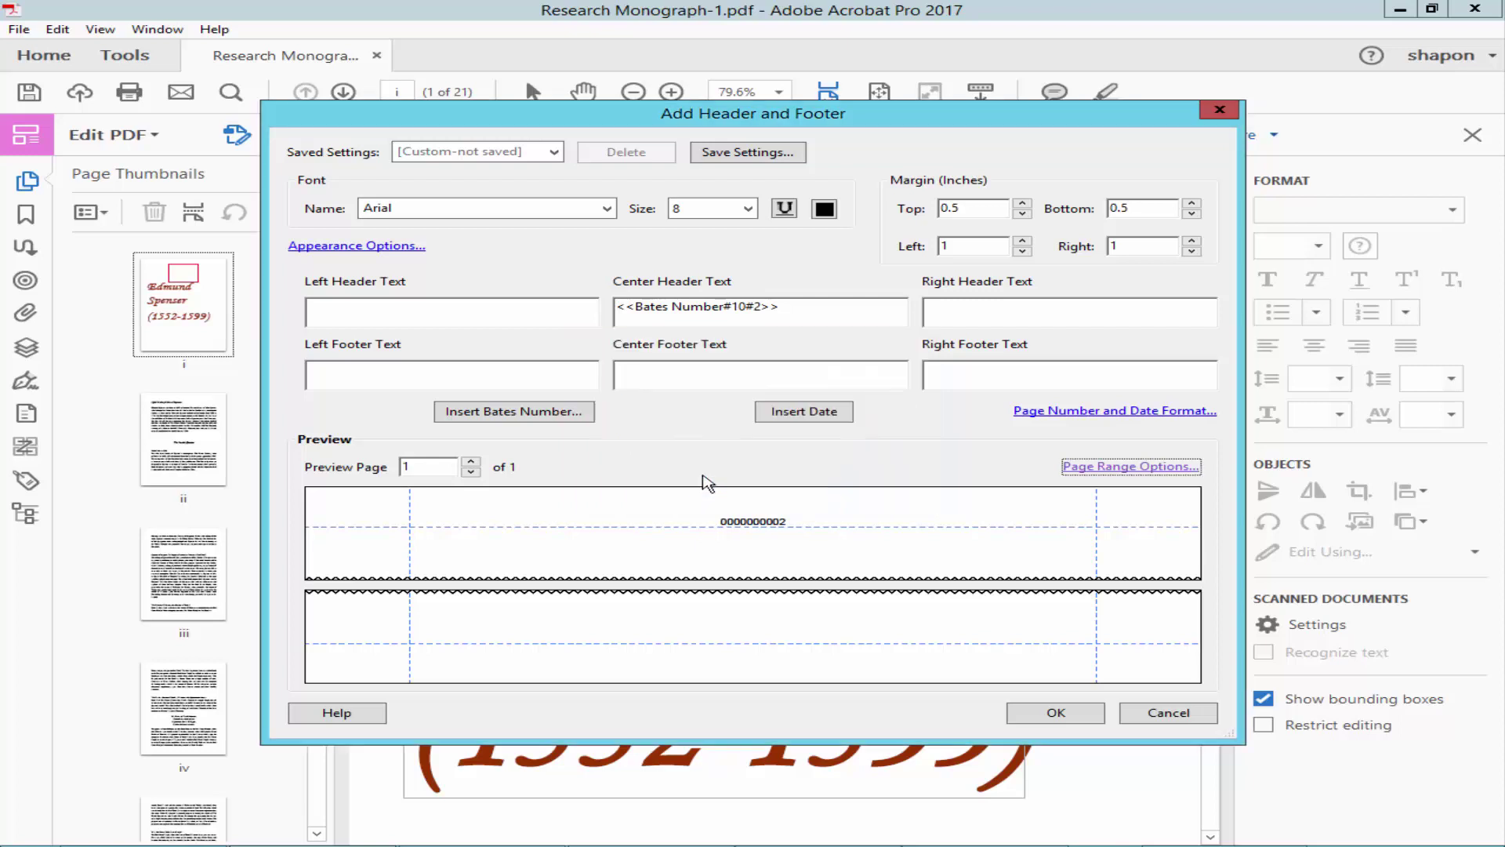
pyautogui.click(1056, 713)
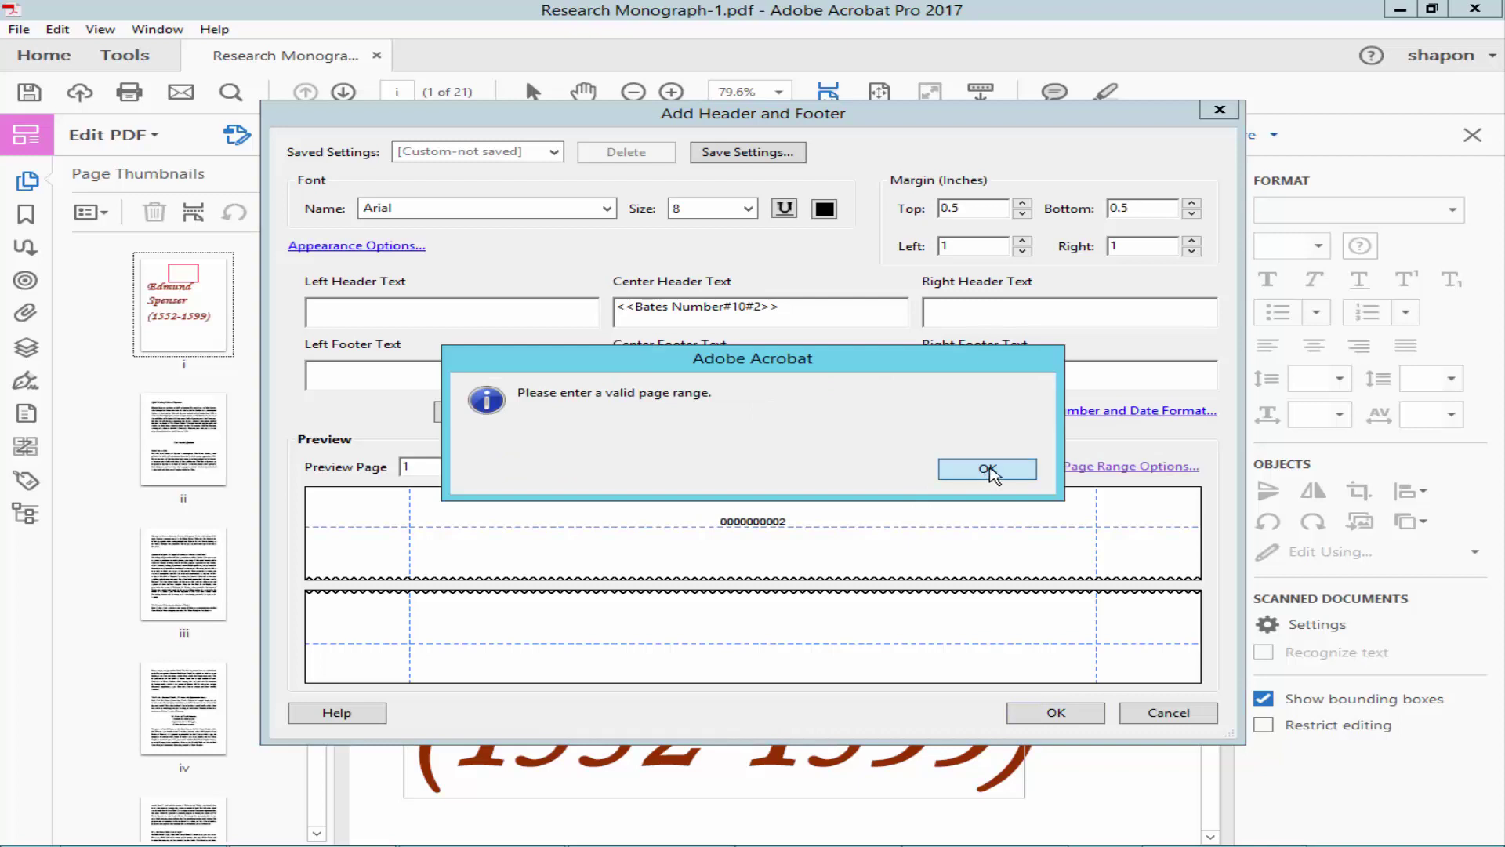
pyautogui.click(987, 471)
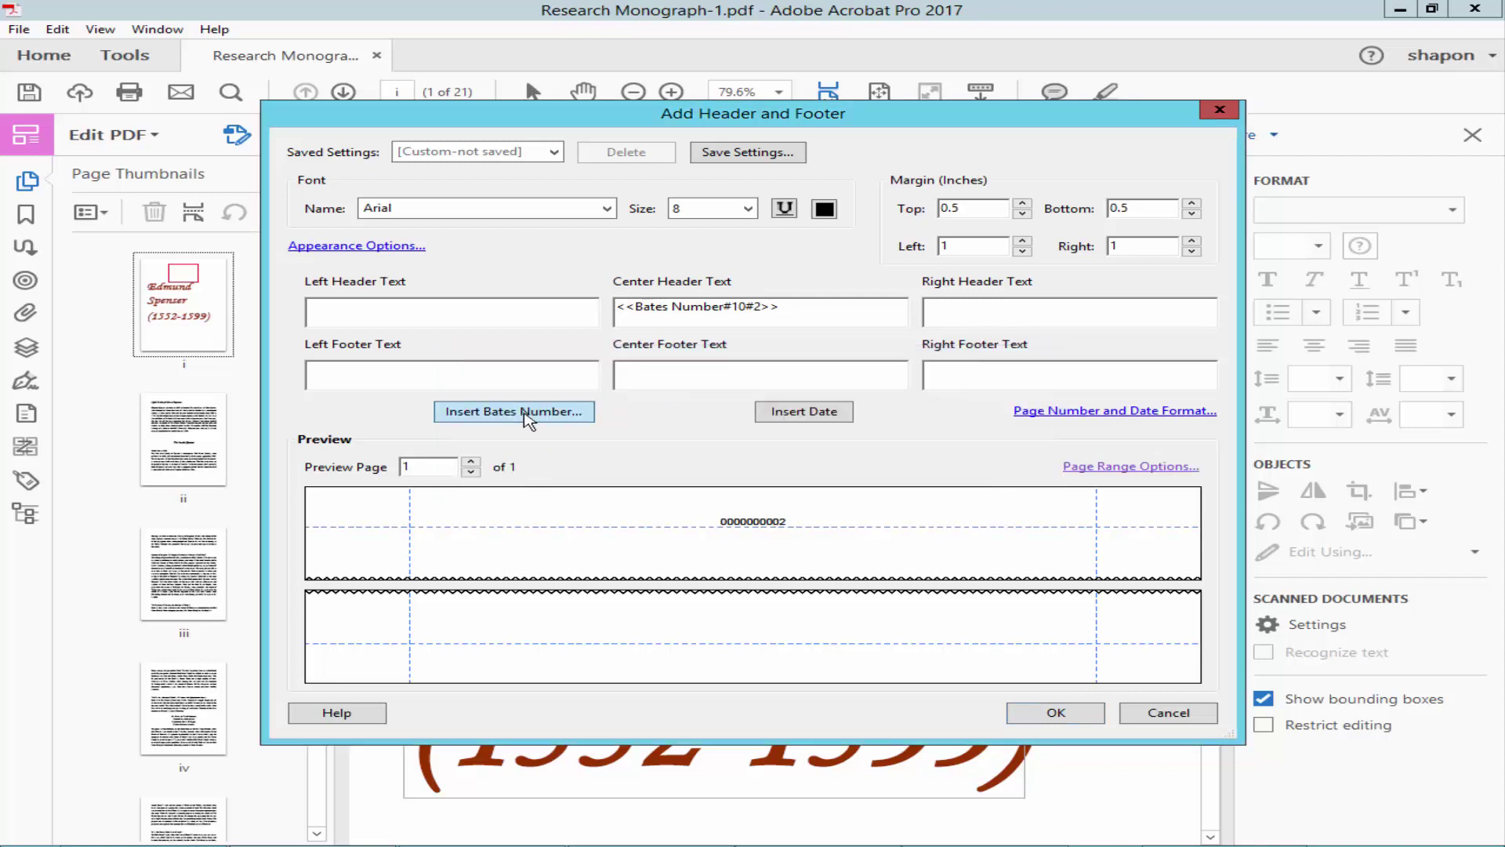
pyautogui.click(1050, 715)
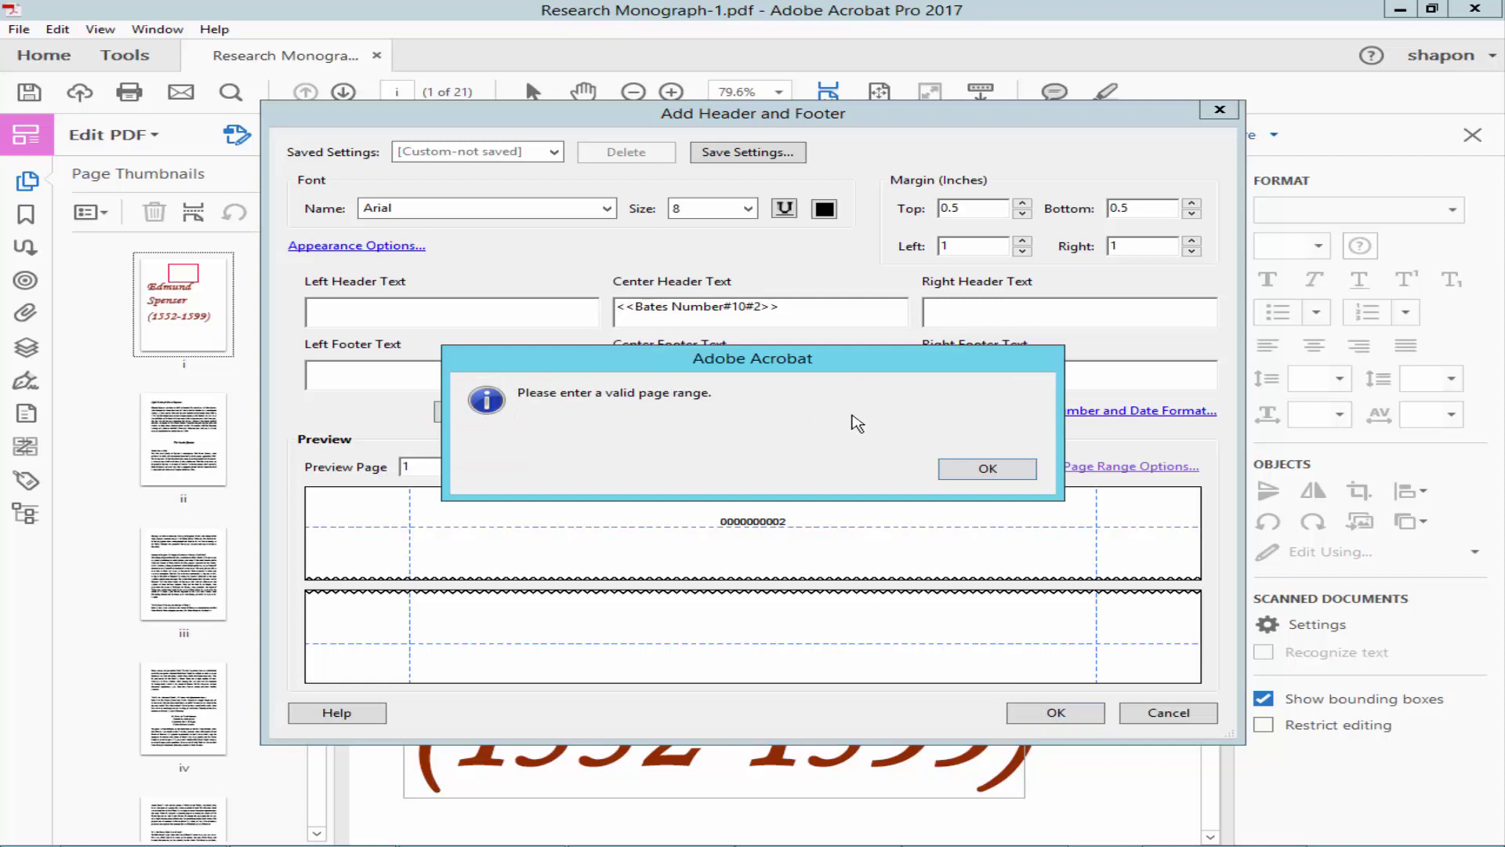
pyautogui.click(972, 474)
pyautogui.click(1088, 414)
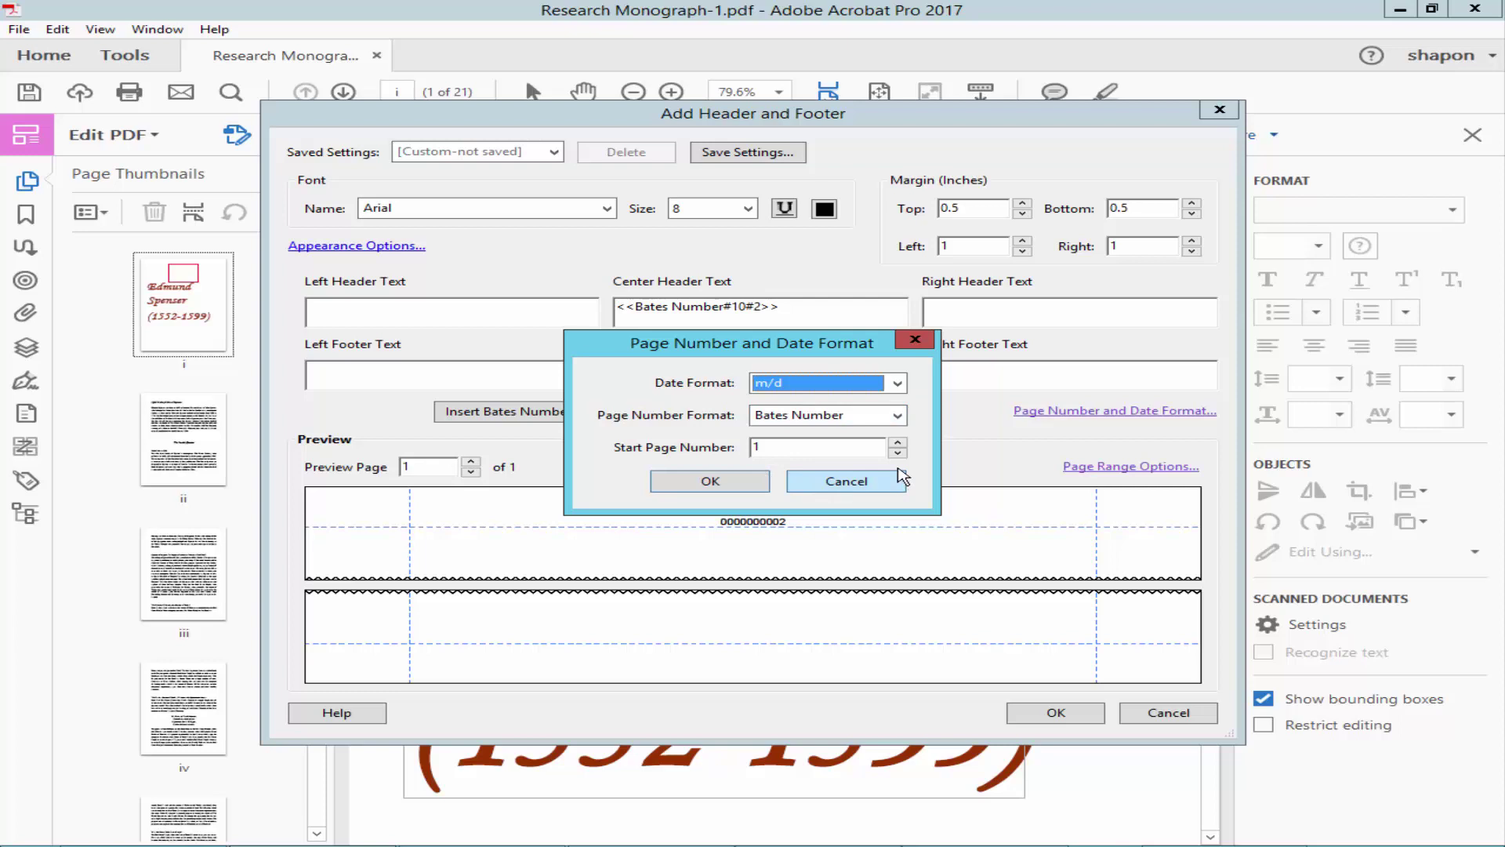
pyautogui.click(867, 480)
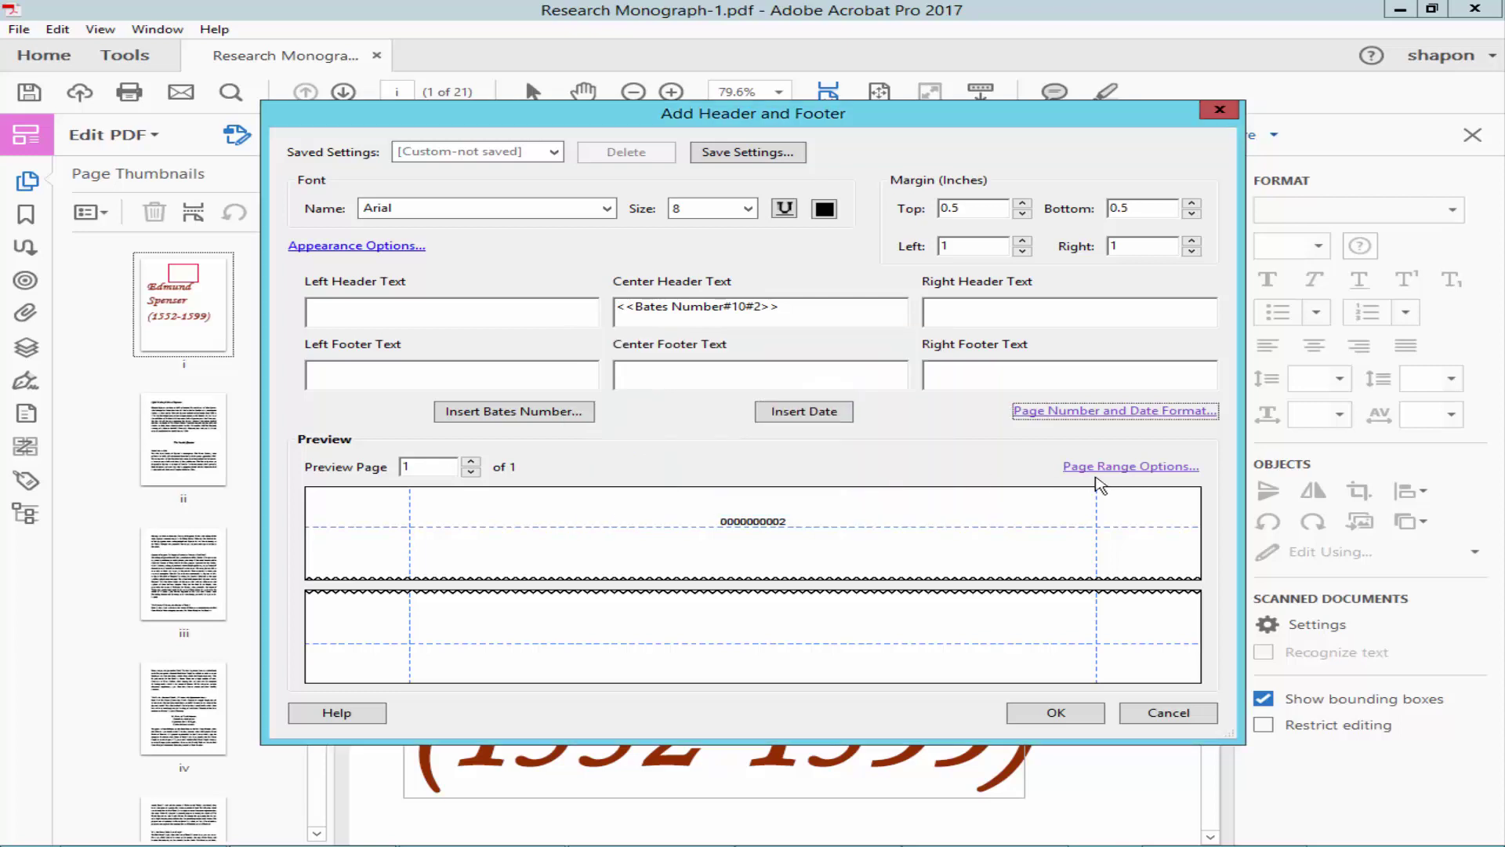
# Set the page range to All Pages and apply the Bates header to all four files.
pyautogui.click(1107, 468)
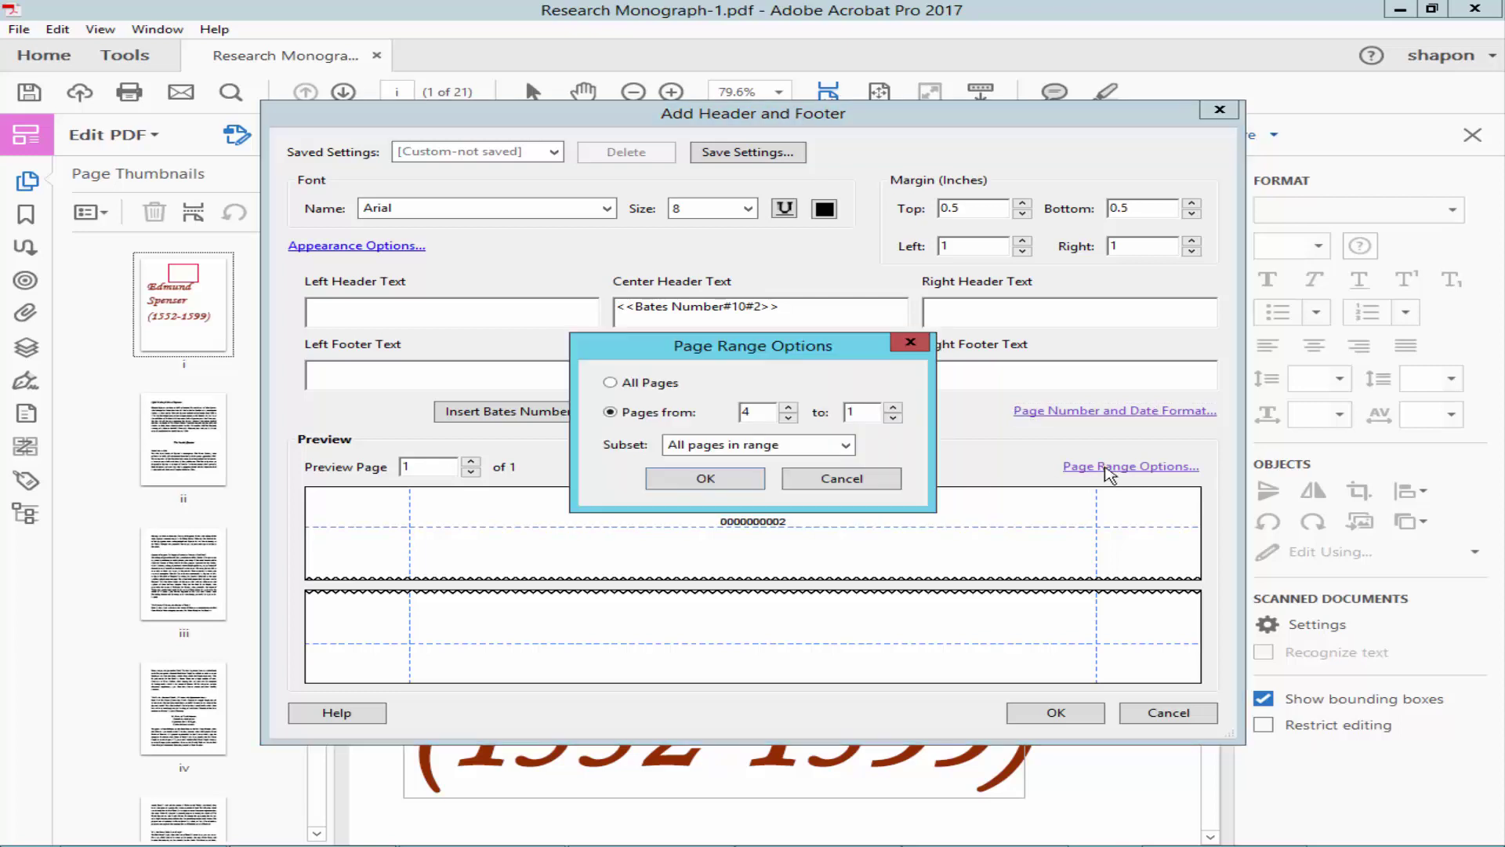
pyautogui.click(790, 419)
pyautogui.click(790, 419)
pyautogui.click(705, 478)
pyautogui.click(1055, 712)
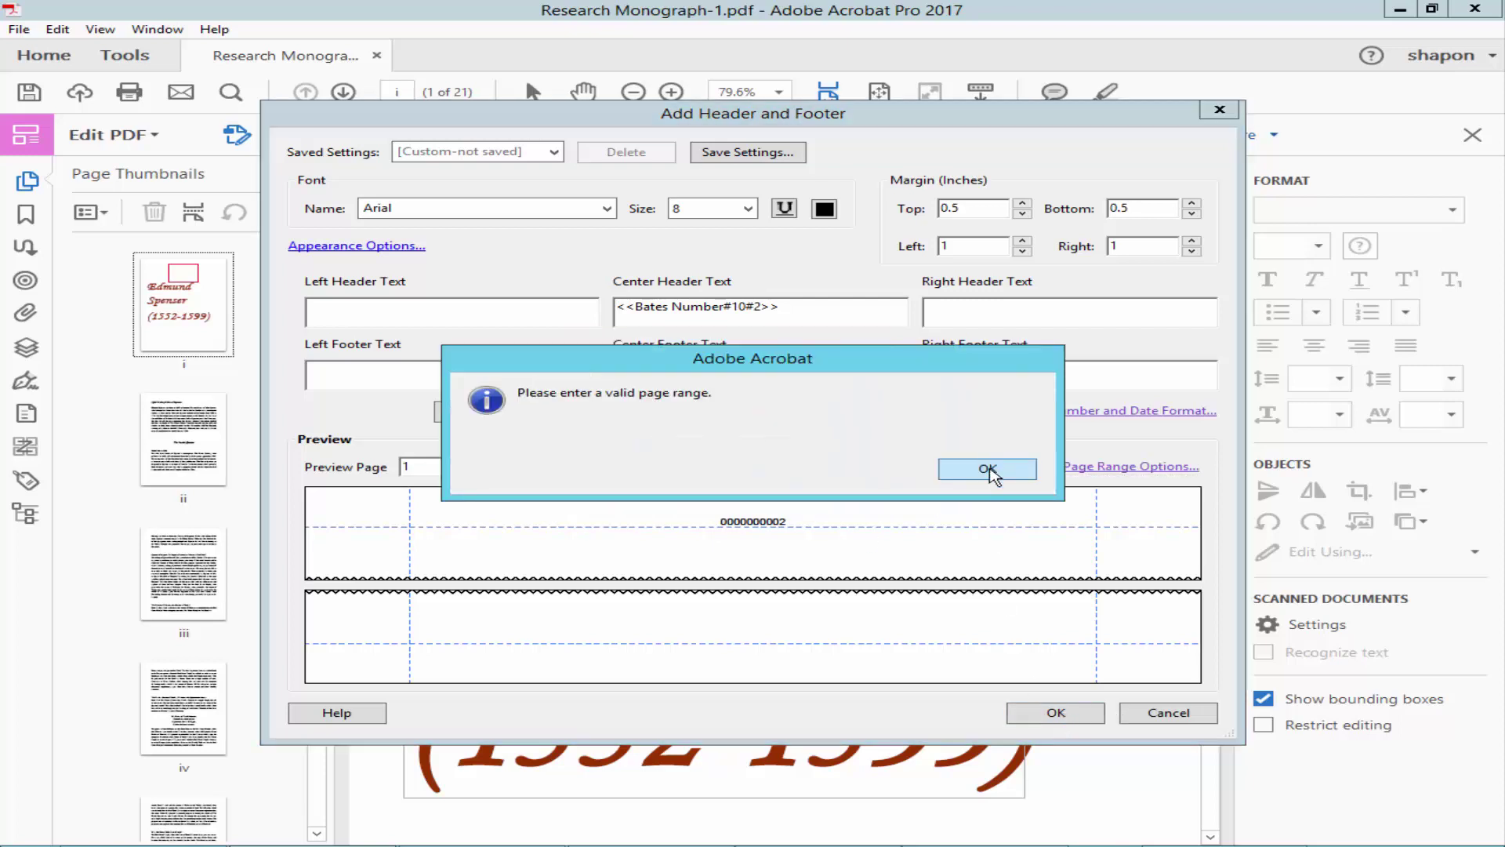
pyautogui.click(987, 468)
pyautogui.click(1091, 467)
pyautogui.click(788, 418)
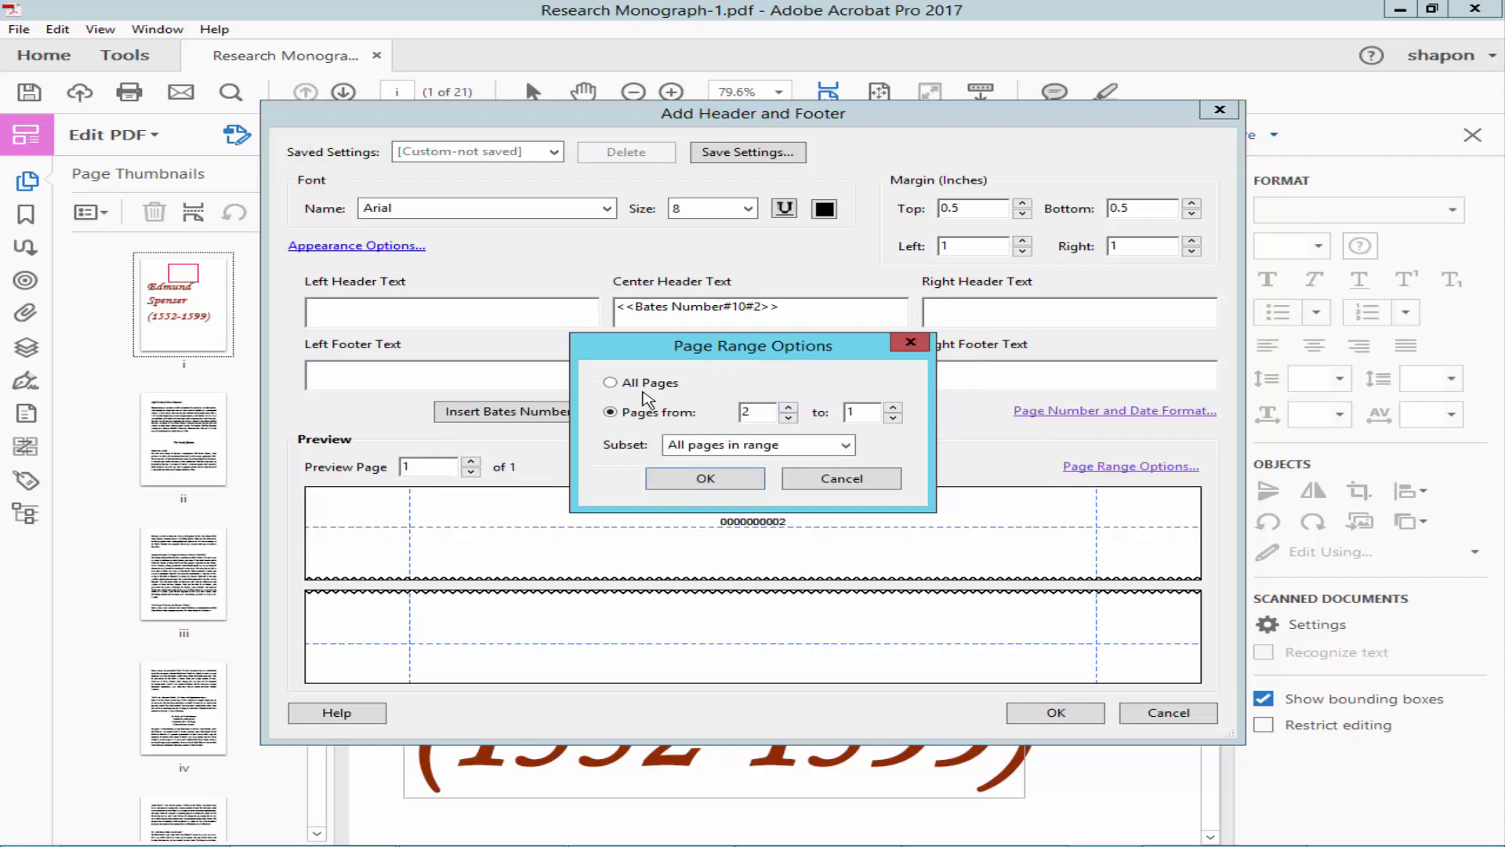
pyautogui.click(611, 384)
pyautogui.click(705, 478)
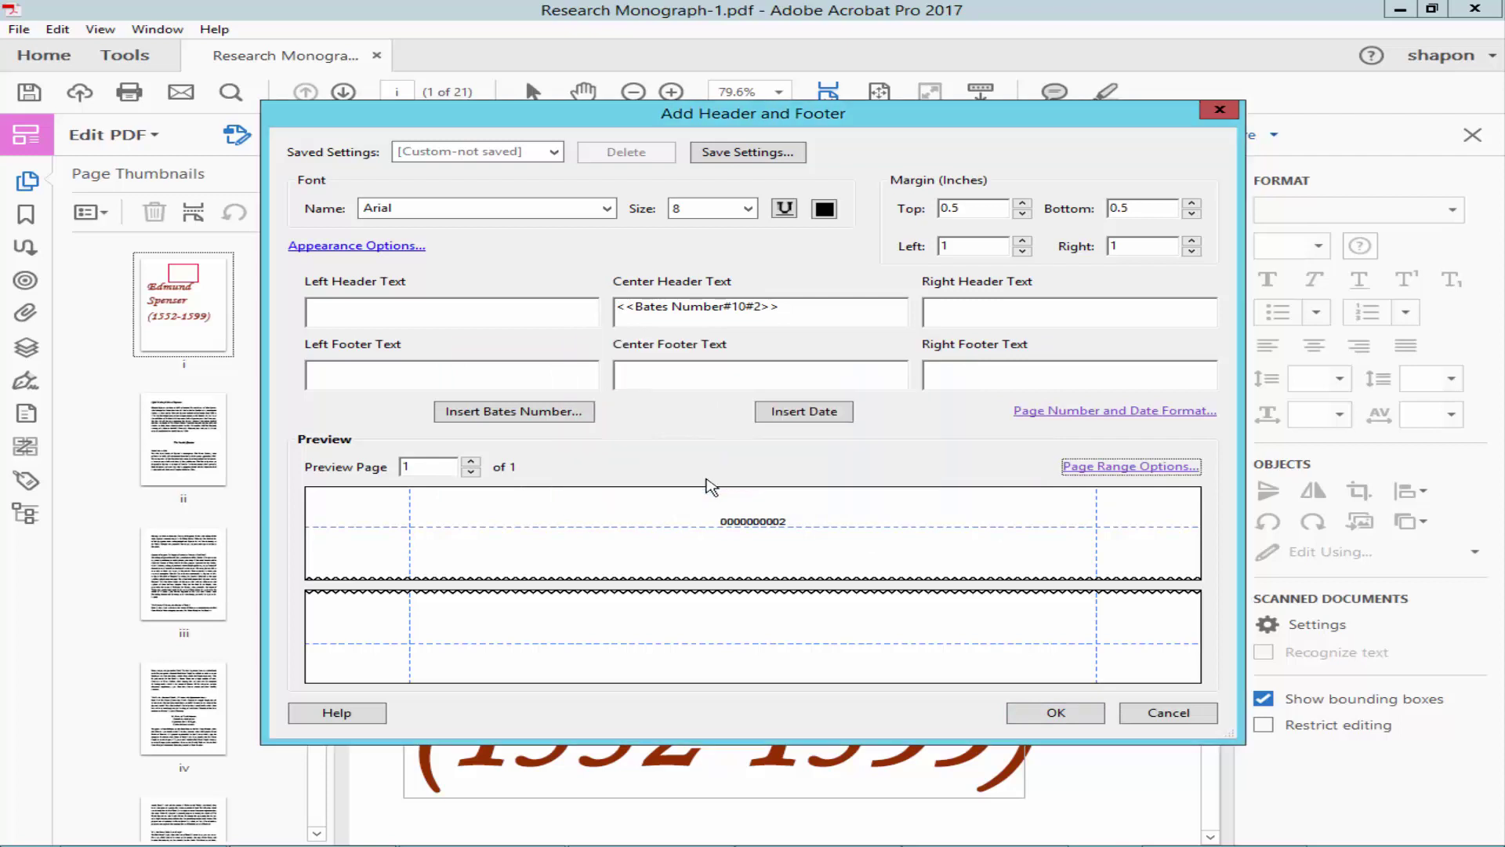
pyautogui.click(1082, 715)
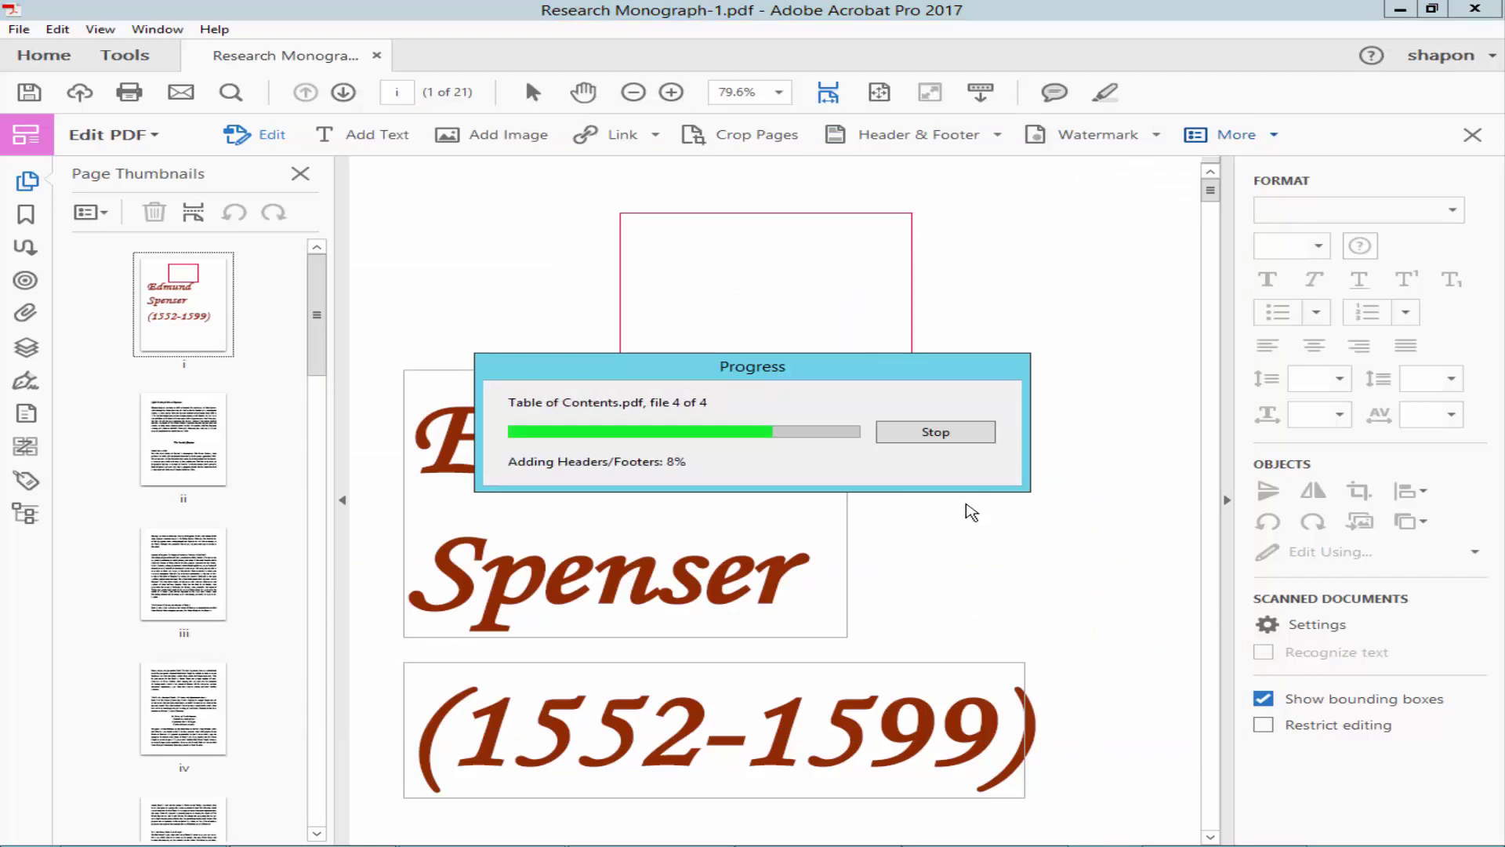
pyautogui.click(987, 469)
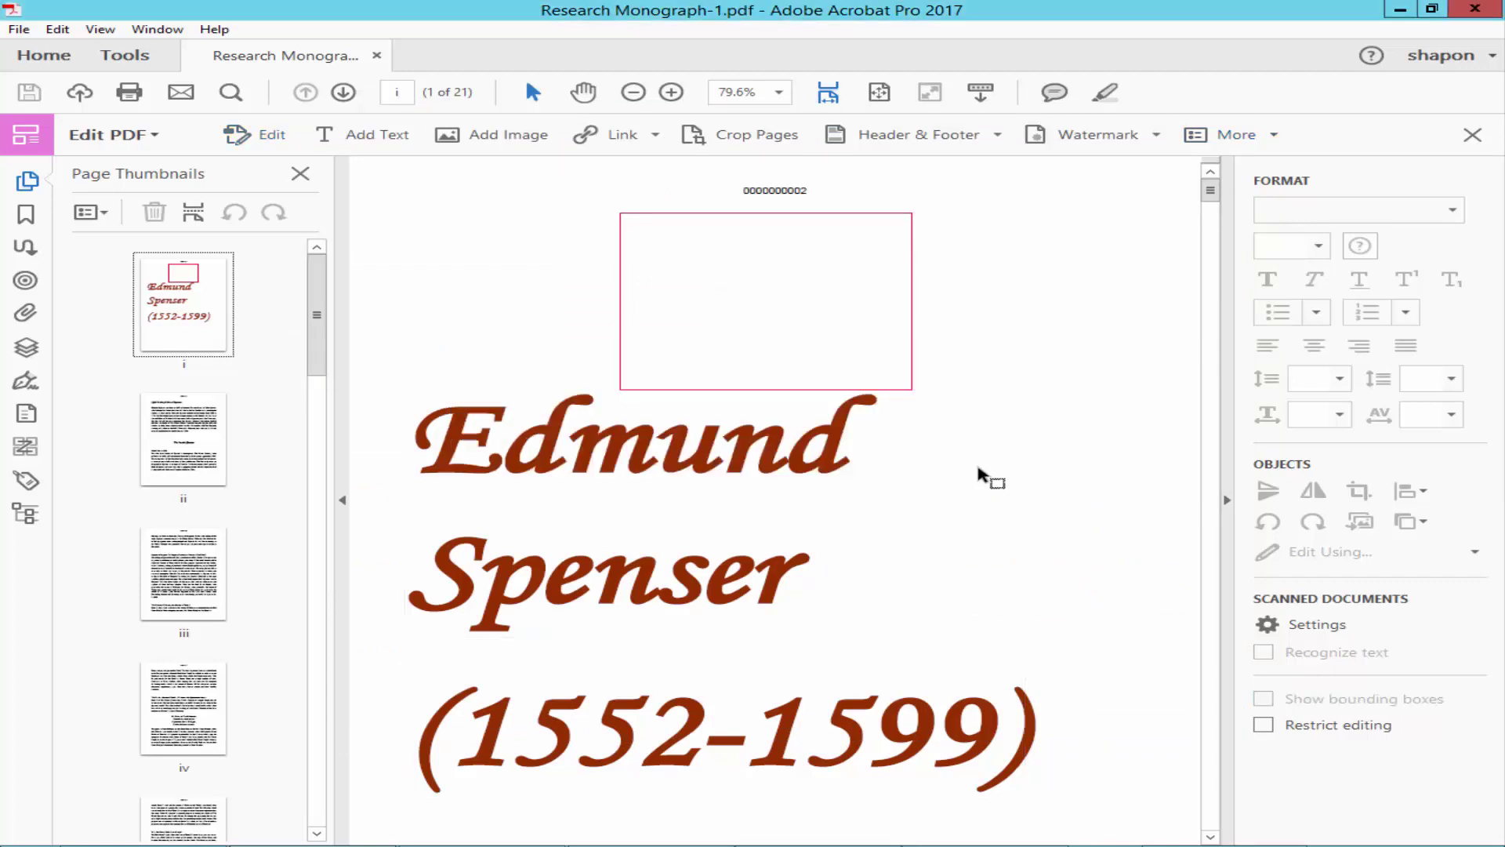
pyautogui.hotkey('ctrl', '+')
pyautogui.hotkey('ctrl', '+')
pyautogui.hotkey('ctrl', '+')
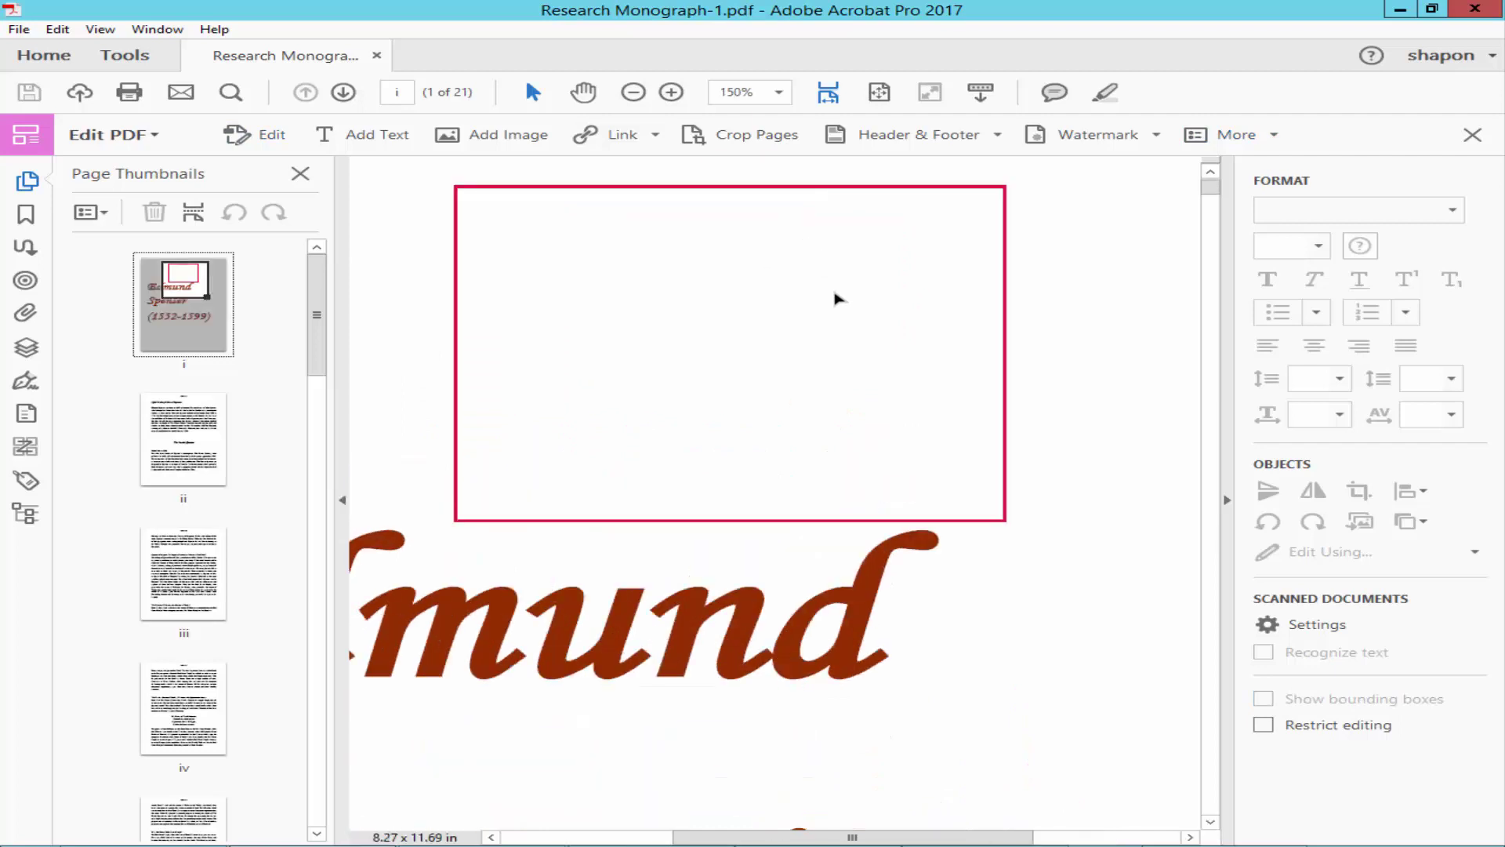
pyautogui.hotkey('ctrl', '+')
pyautogui.hotkey('ctrl', '+')
pyautogui.hotkey('ctrl', '+')
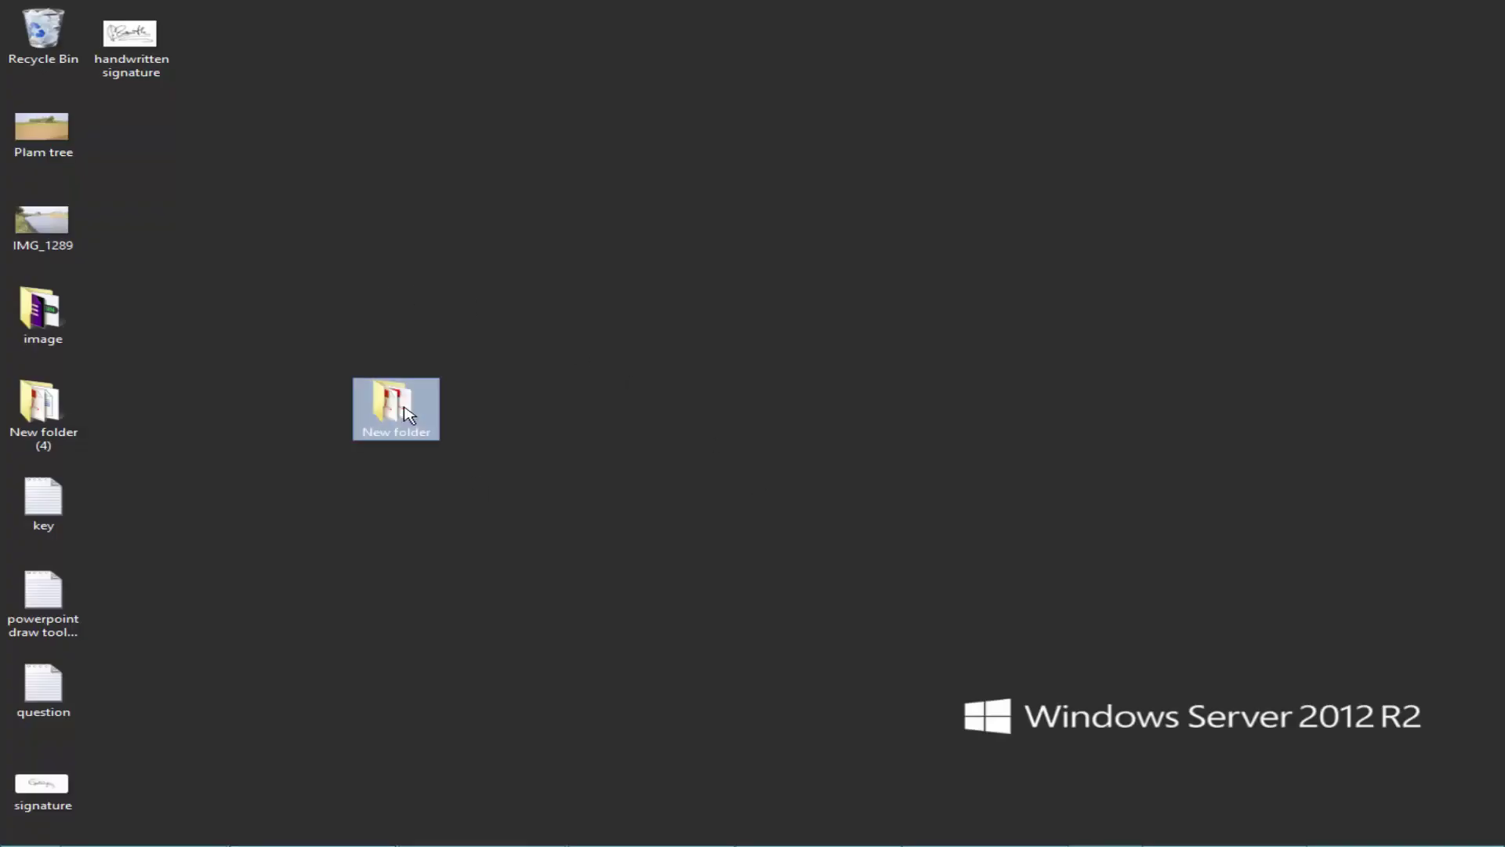
pyautogui.doubleClick(395, 404)
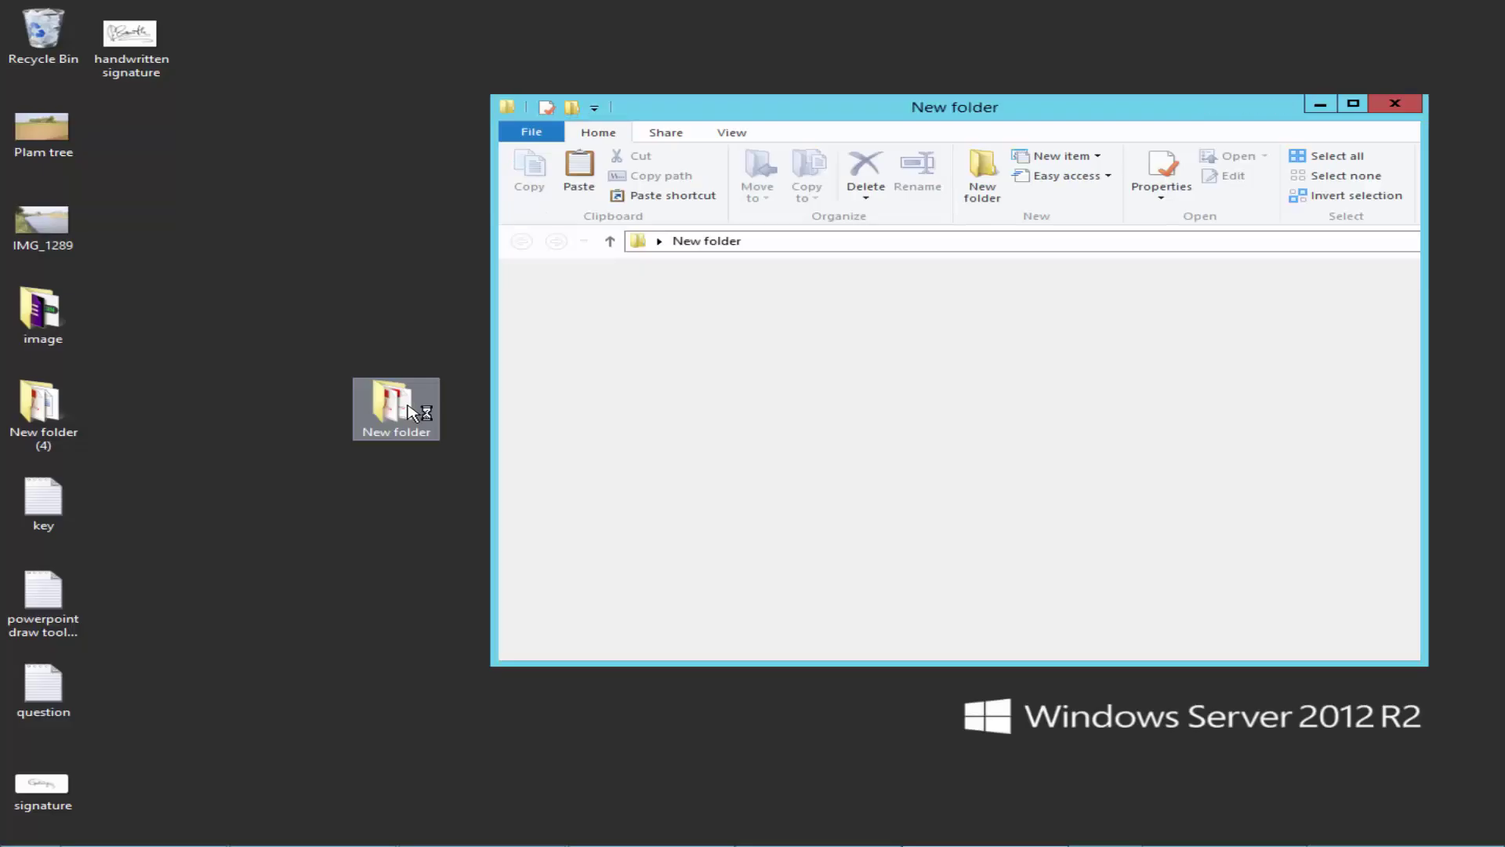
pyautogui.click(1351, 104)
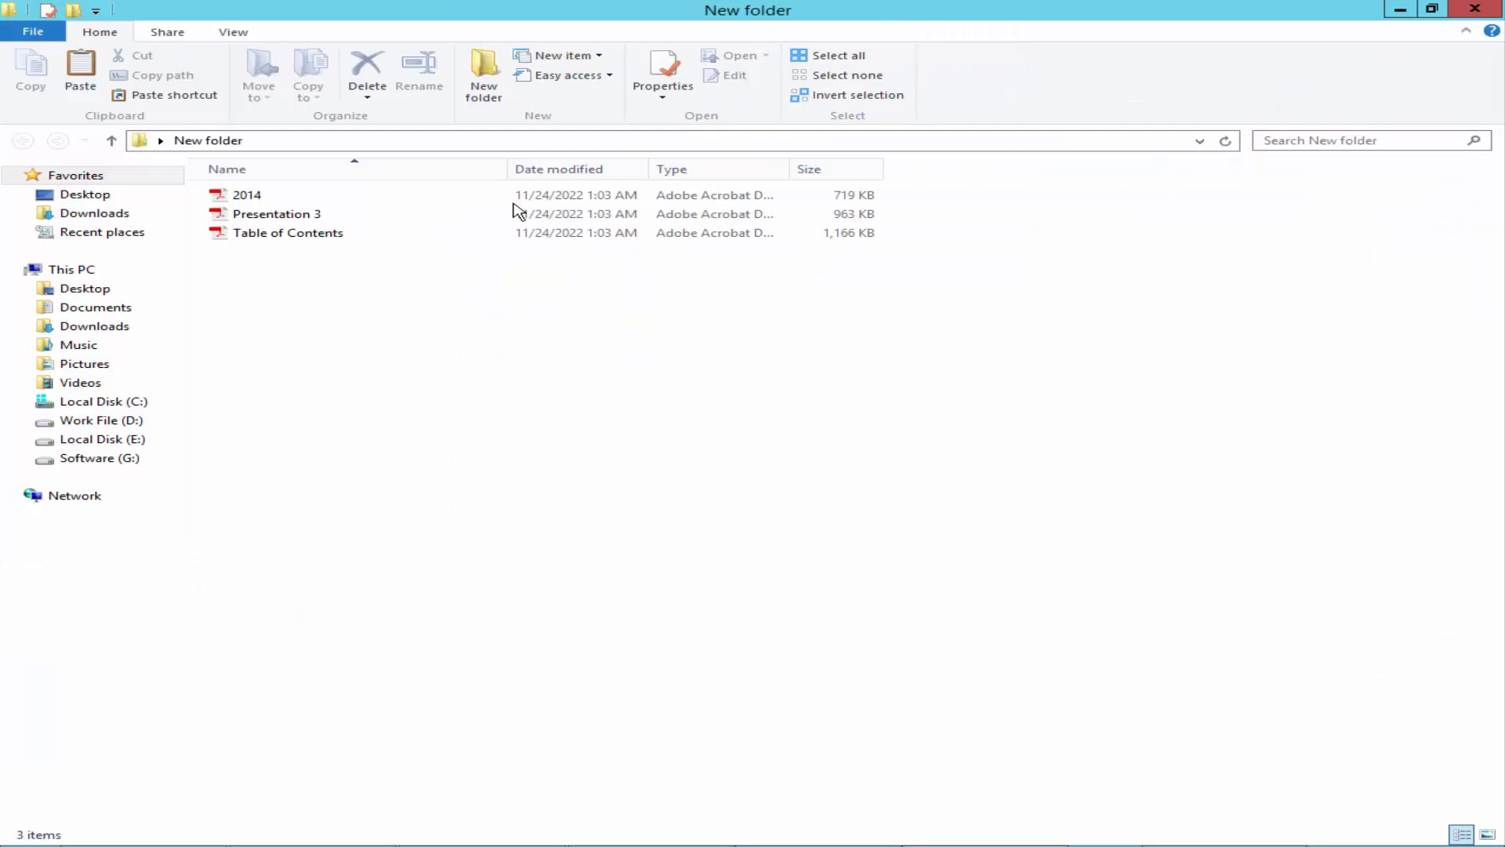
pyautogui.doubleClick(307, 198)
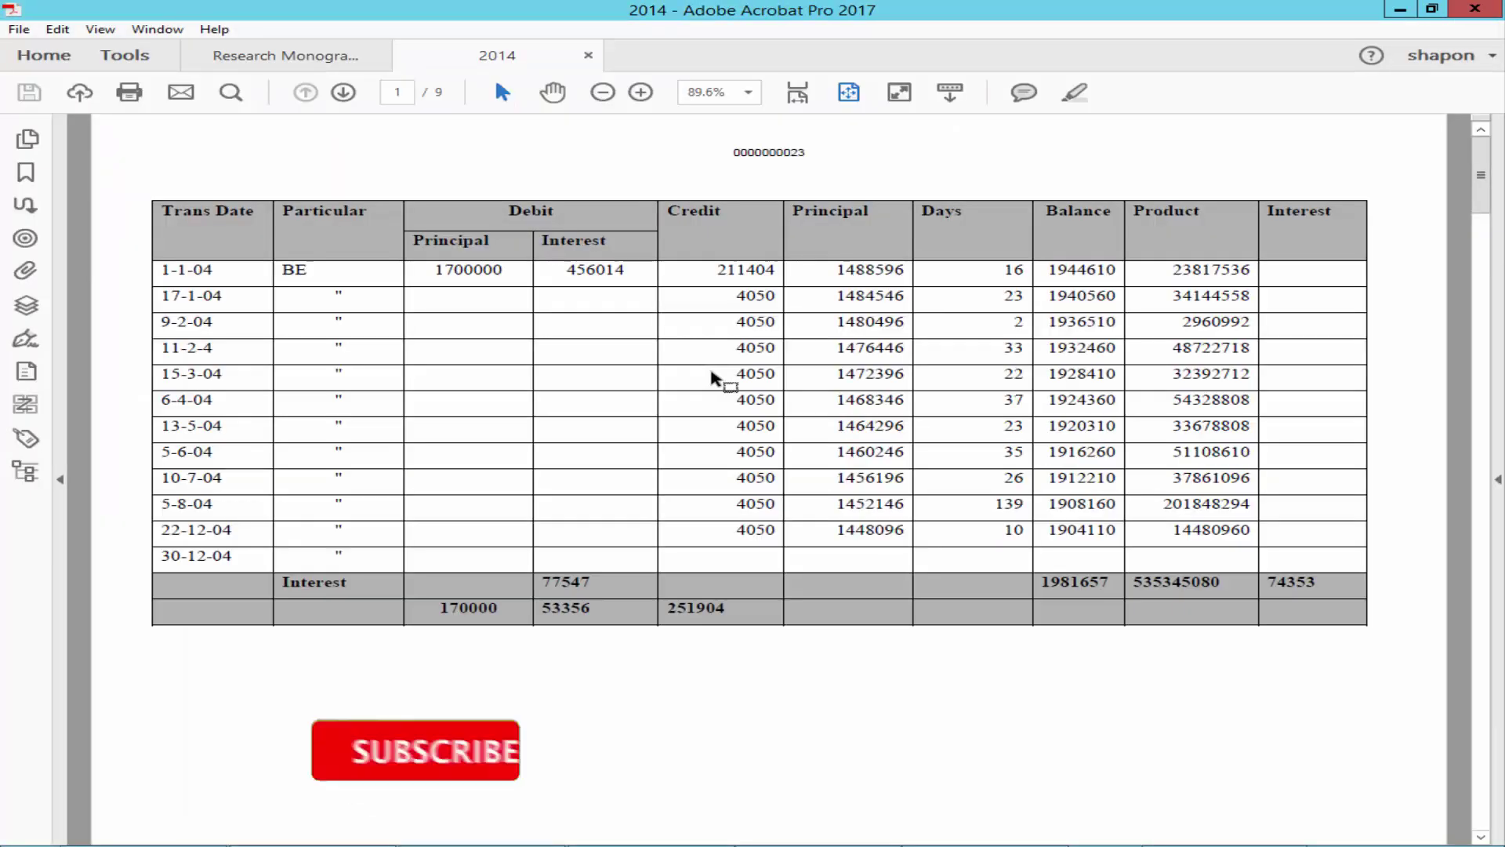
pyautogui.click(784, 135)
pyautogui.scroll(2, 825, 185)
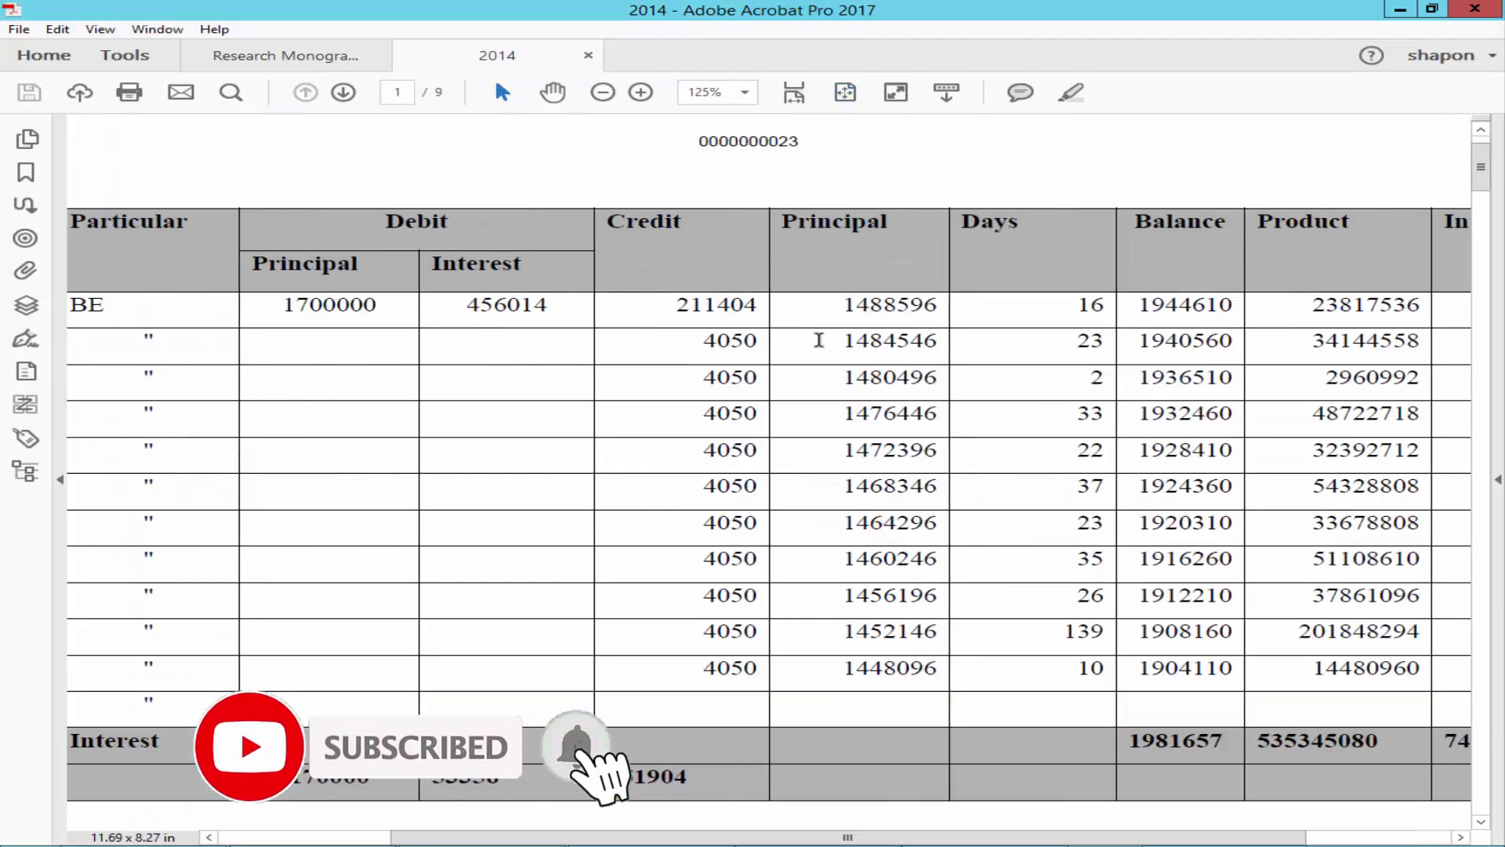
pyautogui.scroll(1, 854, 292)
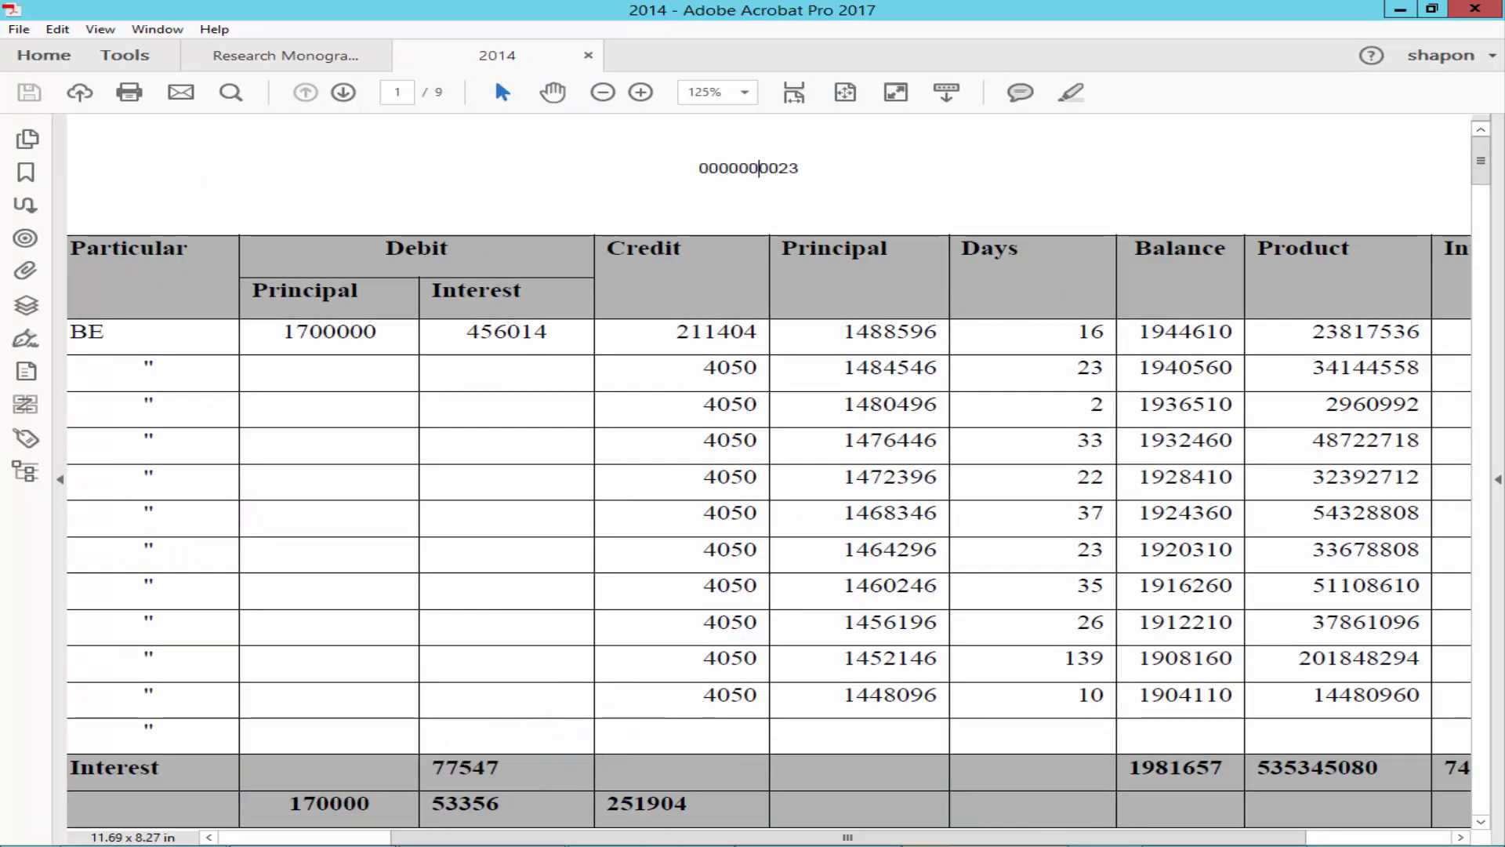
pyautogui.hotkey('alt', 'F4')
pyautogui.click(302, 219)
pyautogui.doubleClick(302, 219)
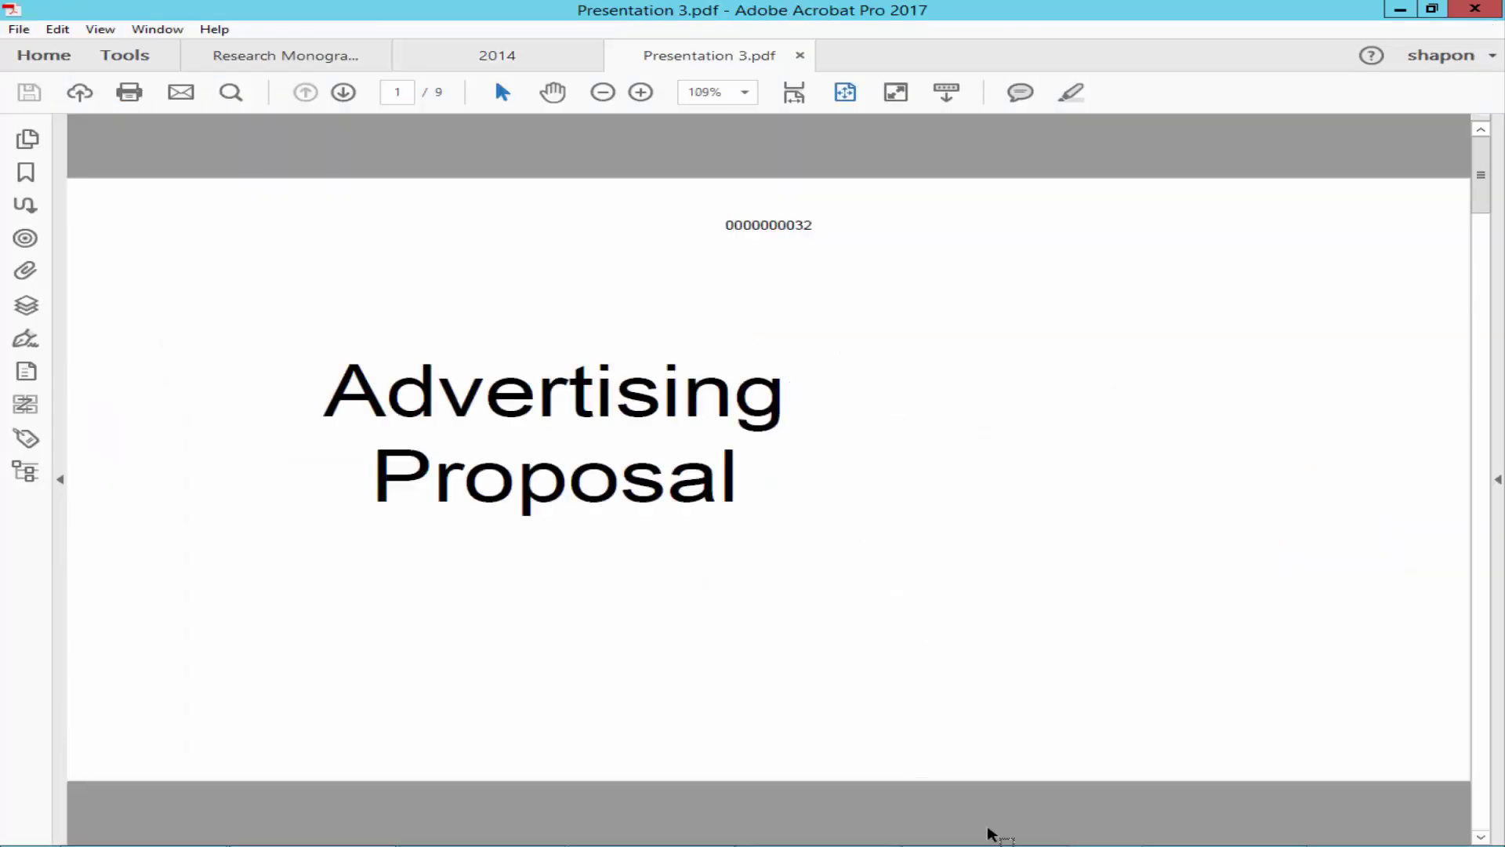
pyautogui.hotkey('alt', 'F4')
pyautogui.click(330, 235)
pyautogui.doubleClick(330, 236)
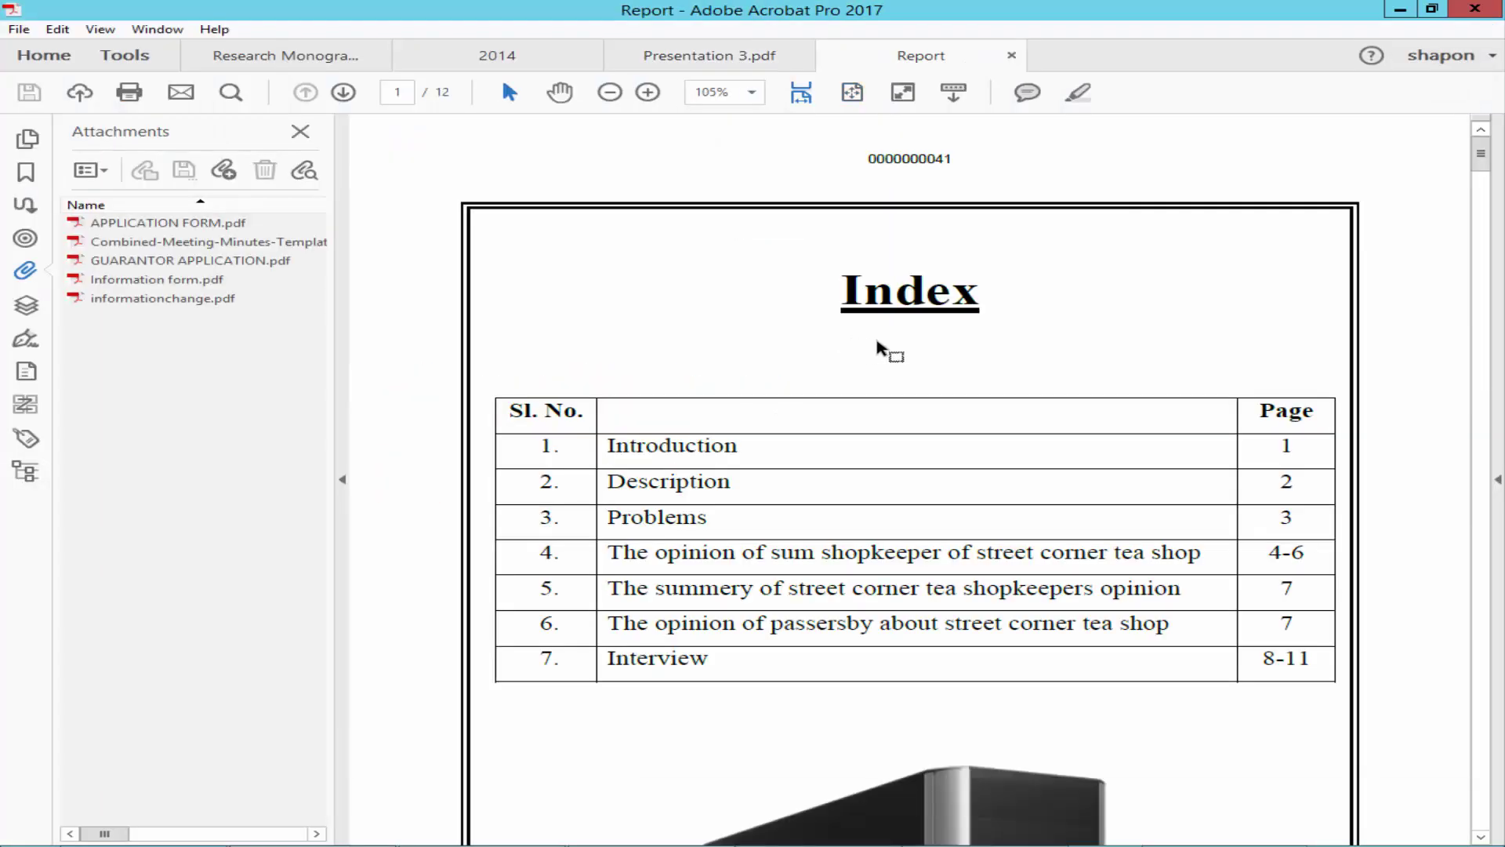
pyautogui.click(696, 57)
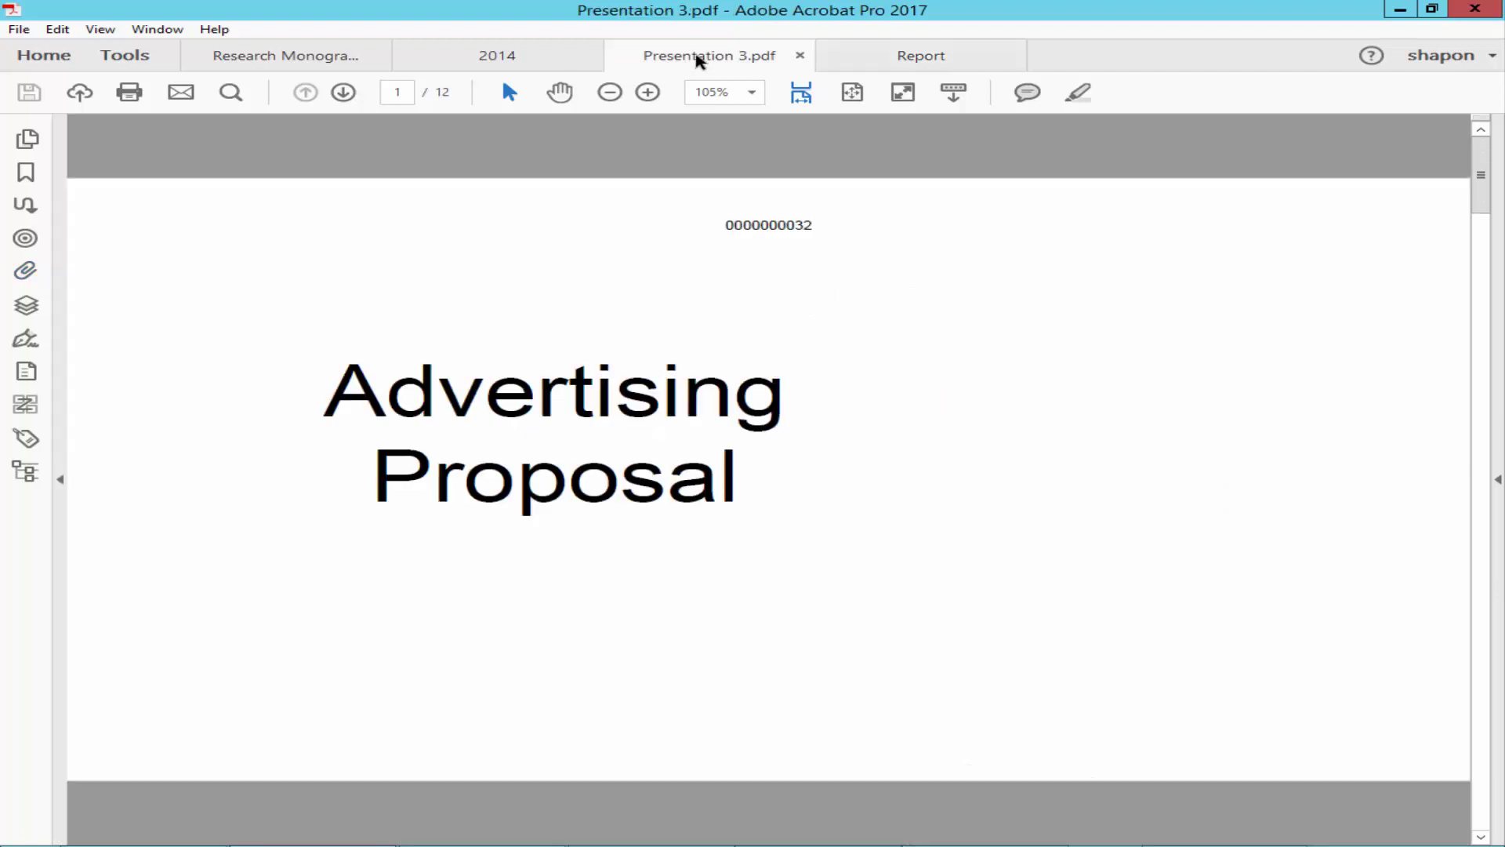
pyautogui.click(306, 64)
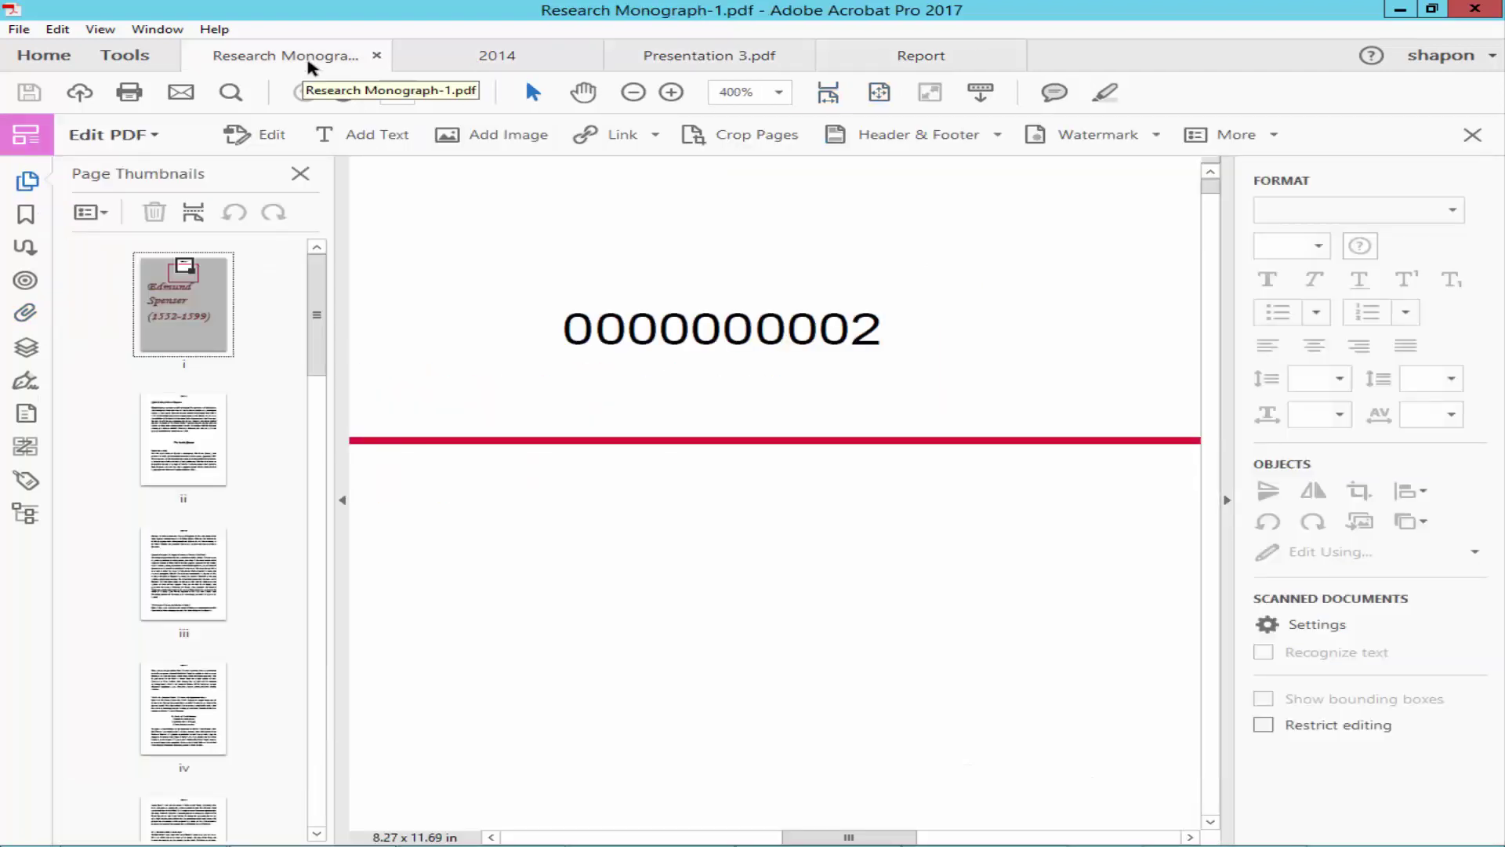
pyautogui.moveTo(1211, 188); pyautogui.dragTo(1247, 814)
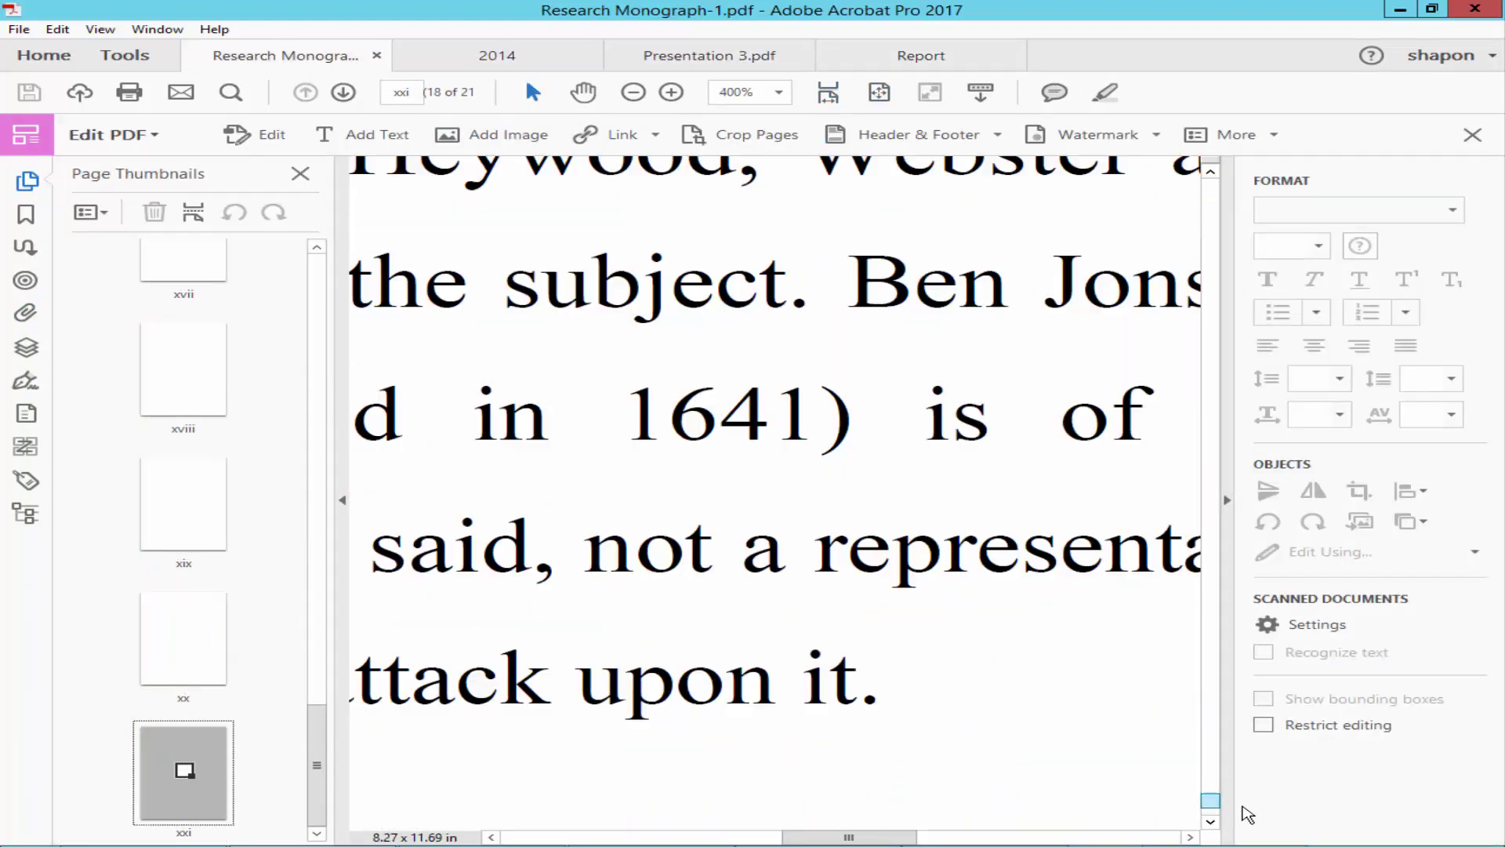
pyautogui.keyDown('ctrl'); pyautogui.scroll(-5, 1068, 608); pyautogui.keyUp('ctrl')
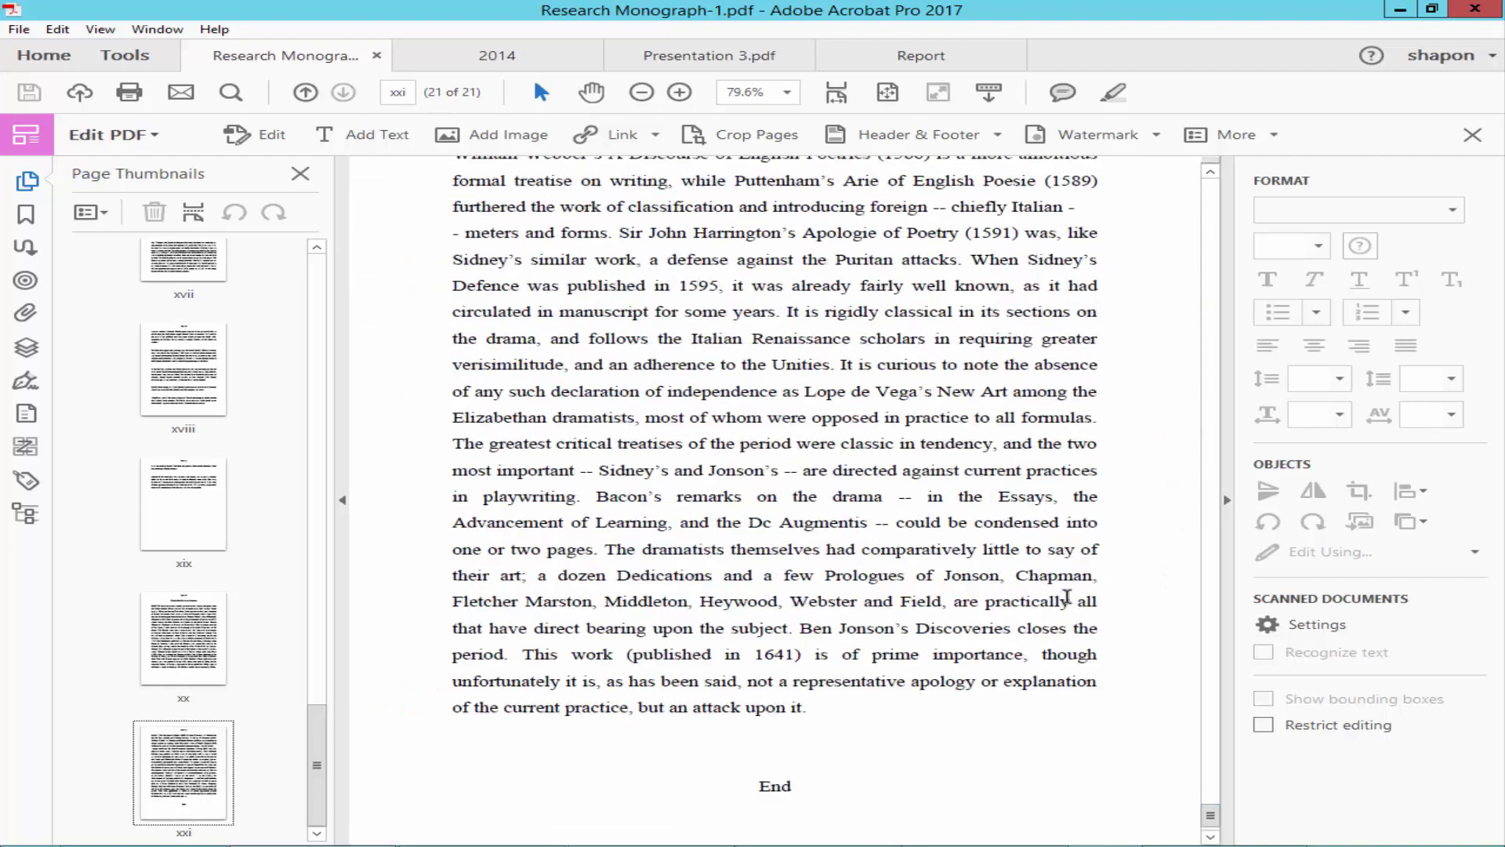
pyautogui.scroll(3, 1067, 597)
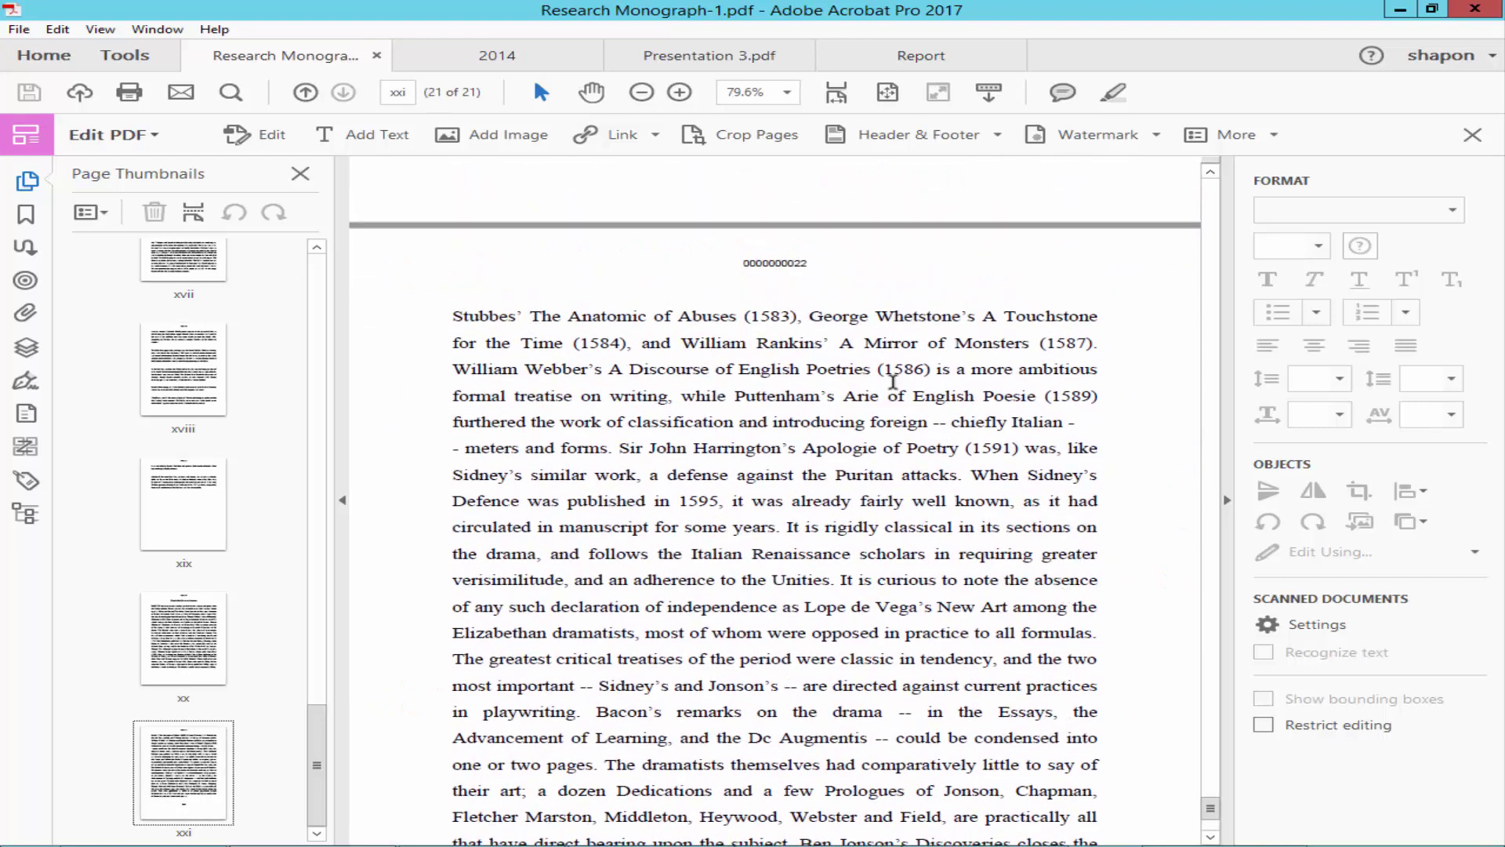
pyautogui.hotkey('ctrl', 'a')
pyautogui.keyDown('ctrl'); pyautogui.scroll(2, 847, 254); pyautogui.keyUp('ctrl')
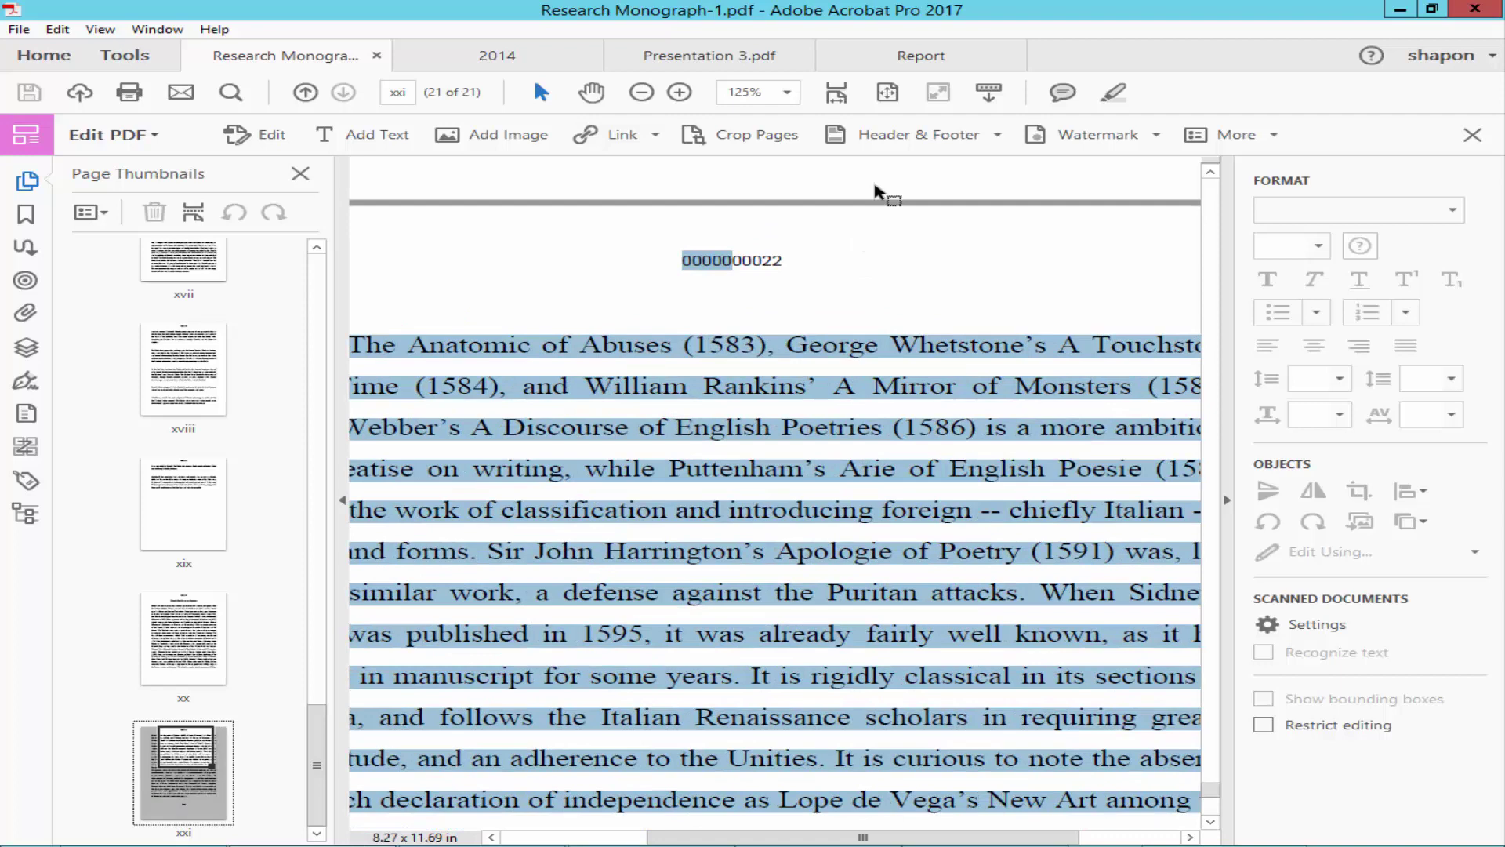
pyautogui.click(487, 59)
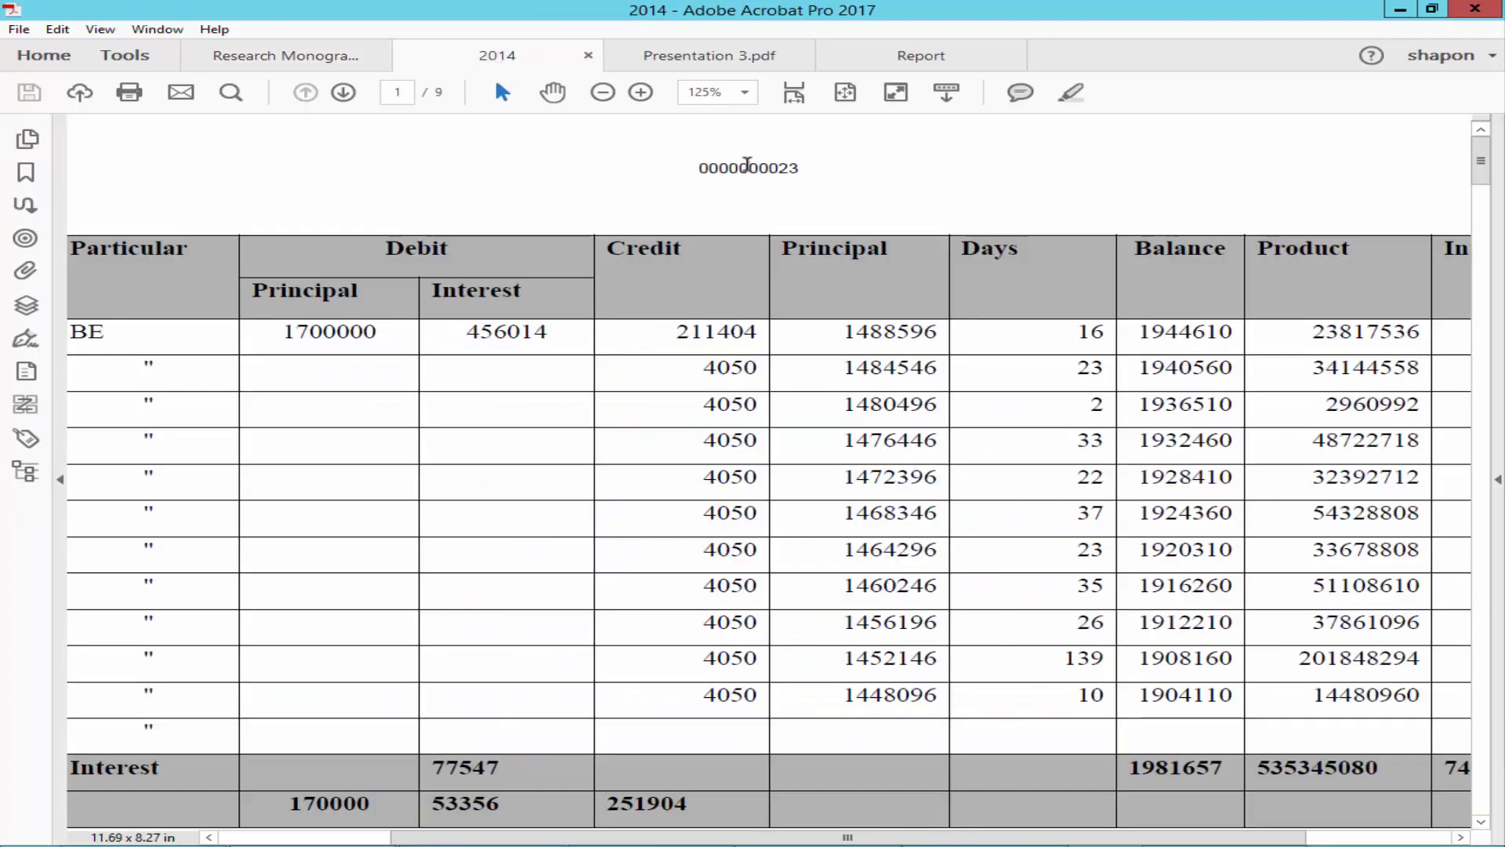
pyautogui.moveTo(768, 166); pyautogui.dragTo(819, 166)
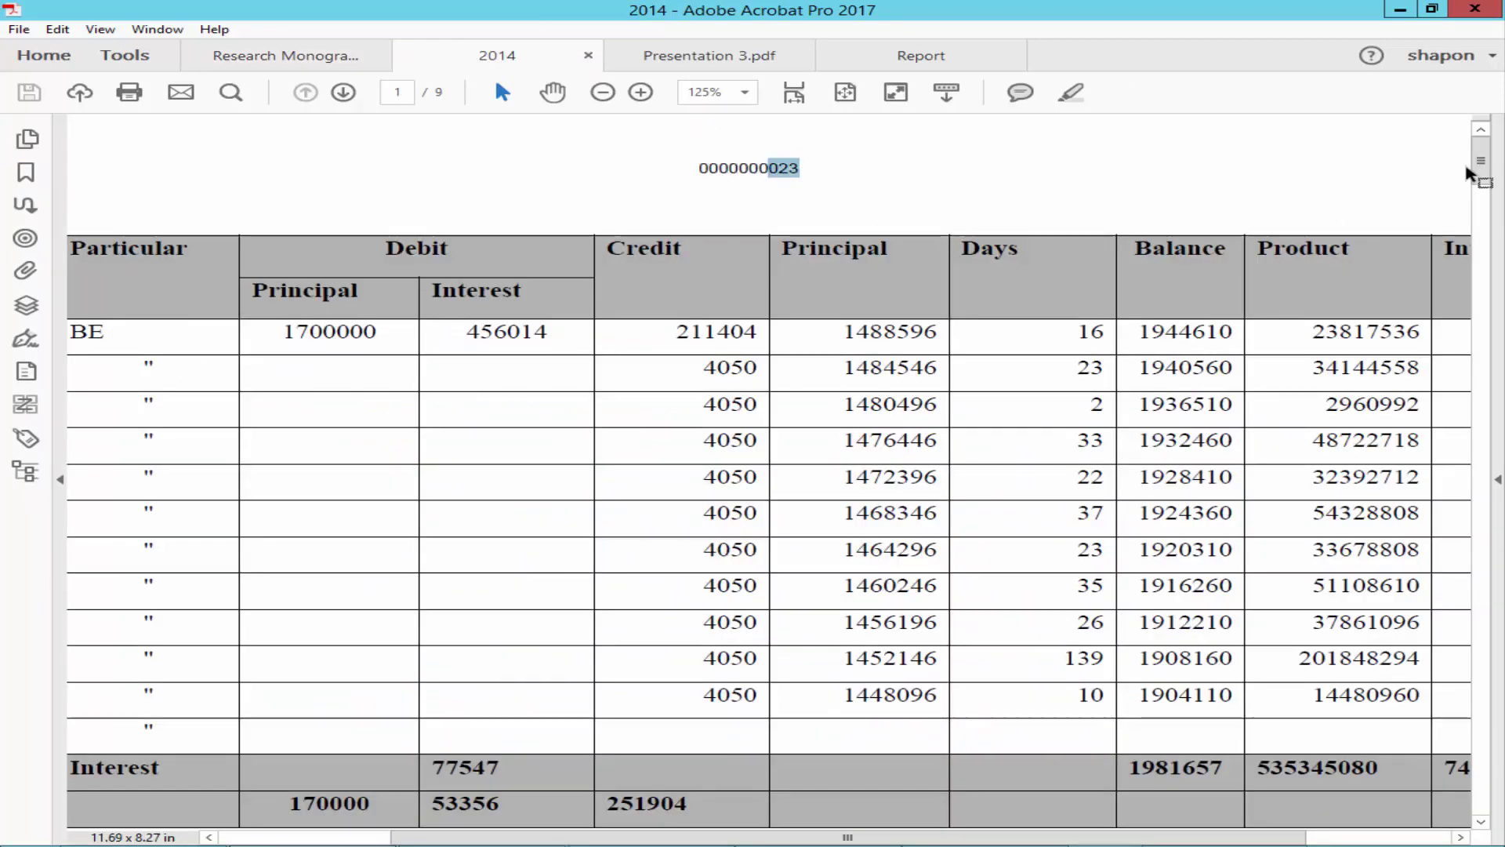
pyautogui.moveTo(1468, 174); pyautogui.dragTo(1481, 792)
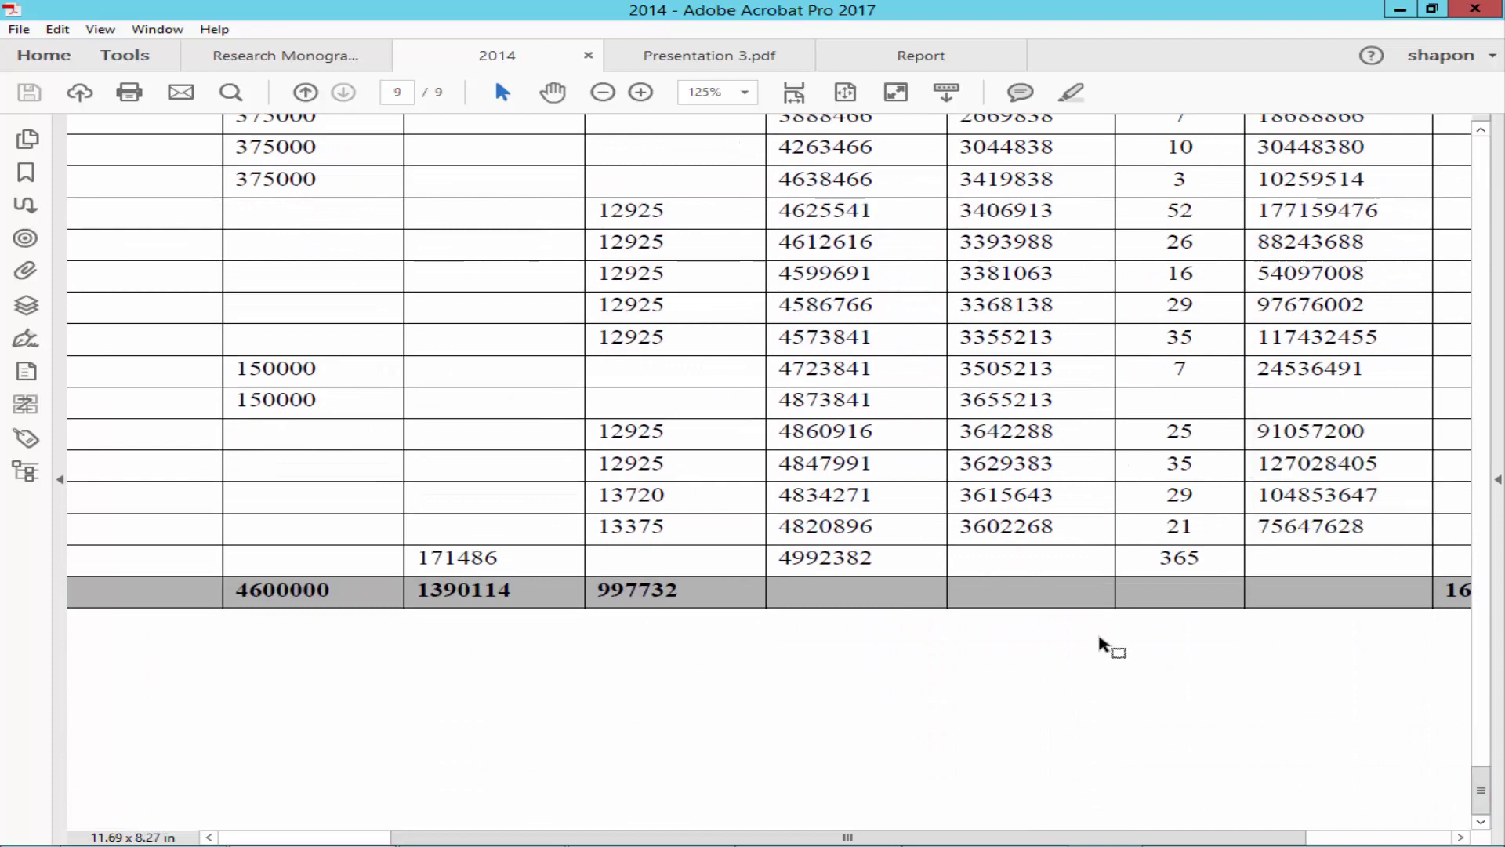
pyautogui.scroll(10, 1095, 627)
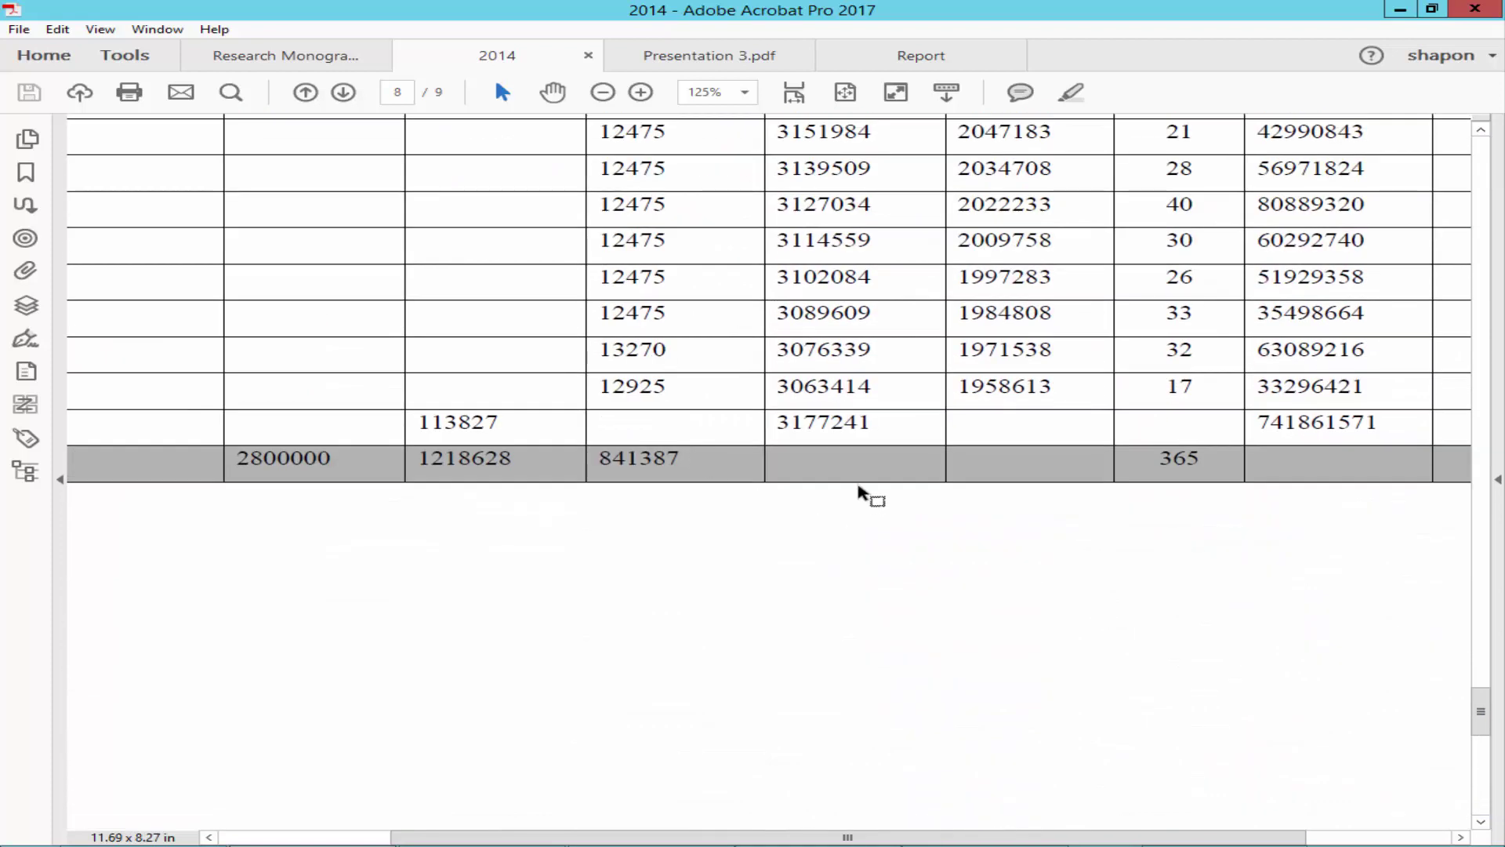
pyautogui.scroll(-5, 861, 494)
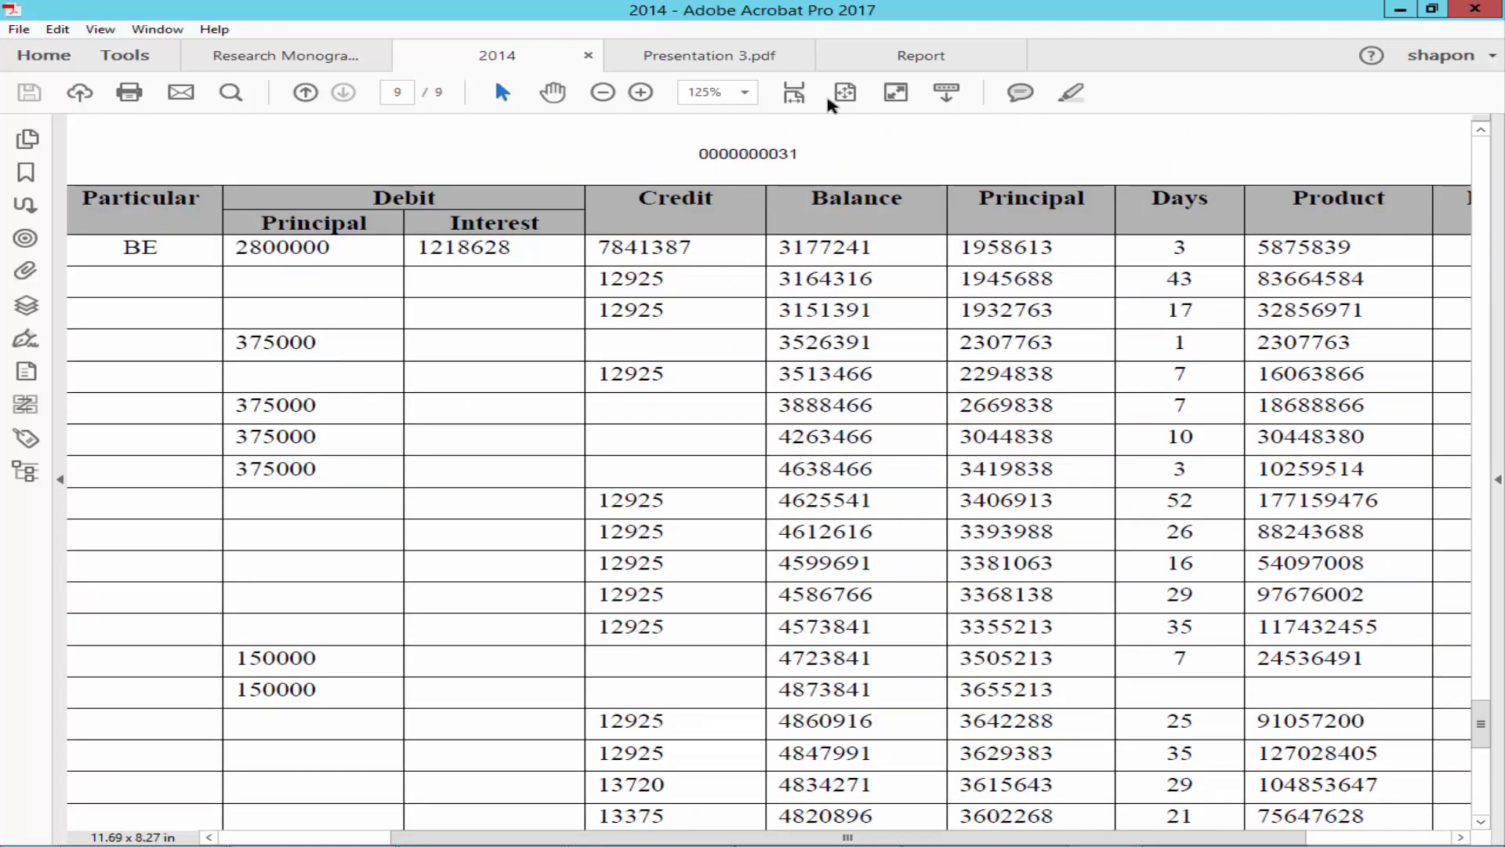
pyautogui.click(796, 93)
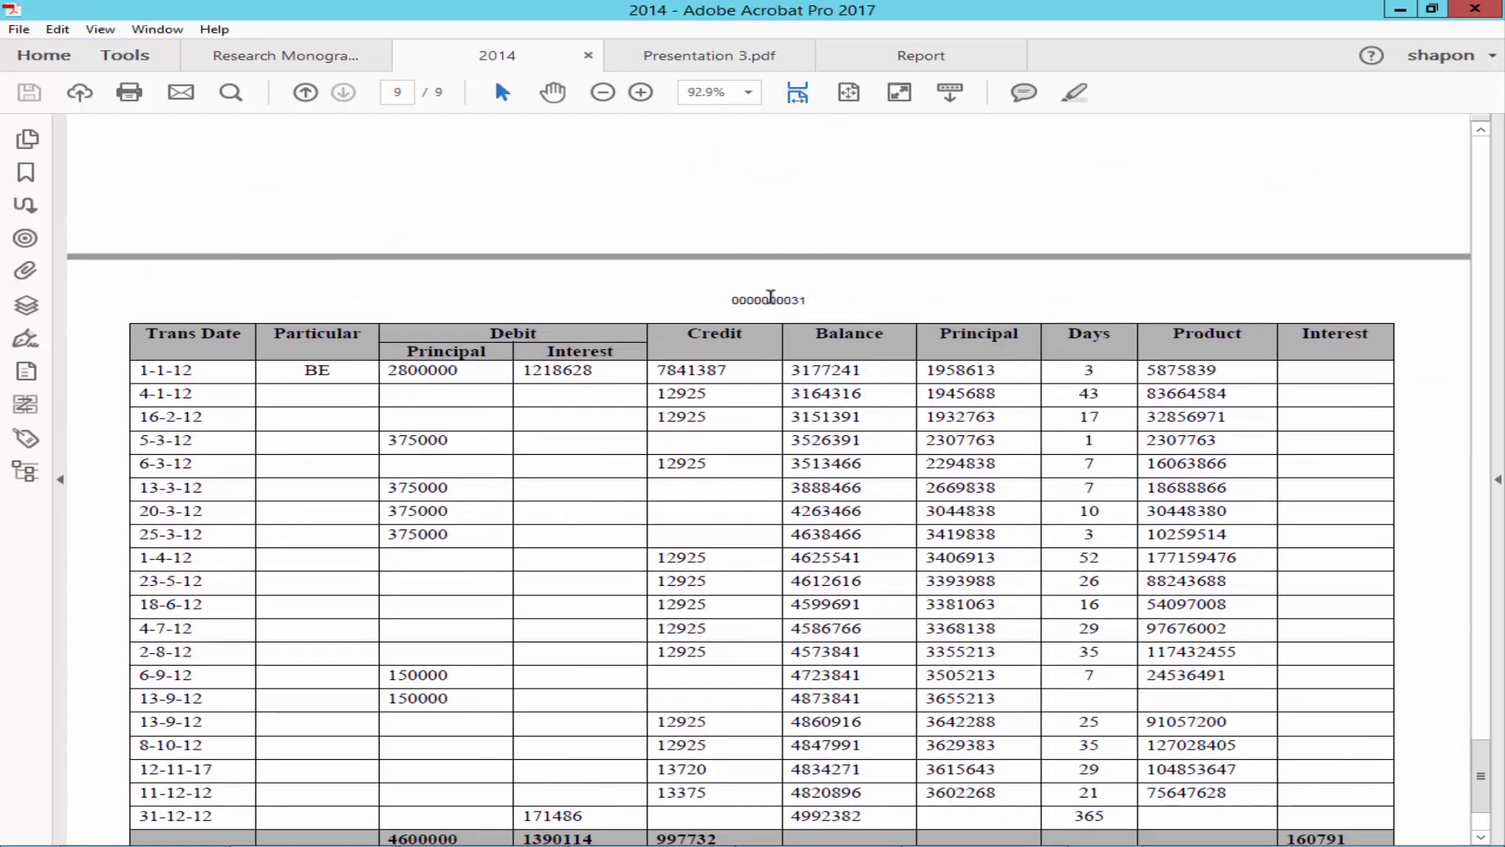
pyautogui.hotkey('ctrl', 'a')
pyautogui.click(695, 56)
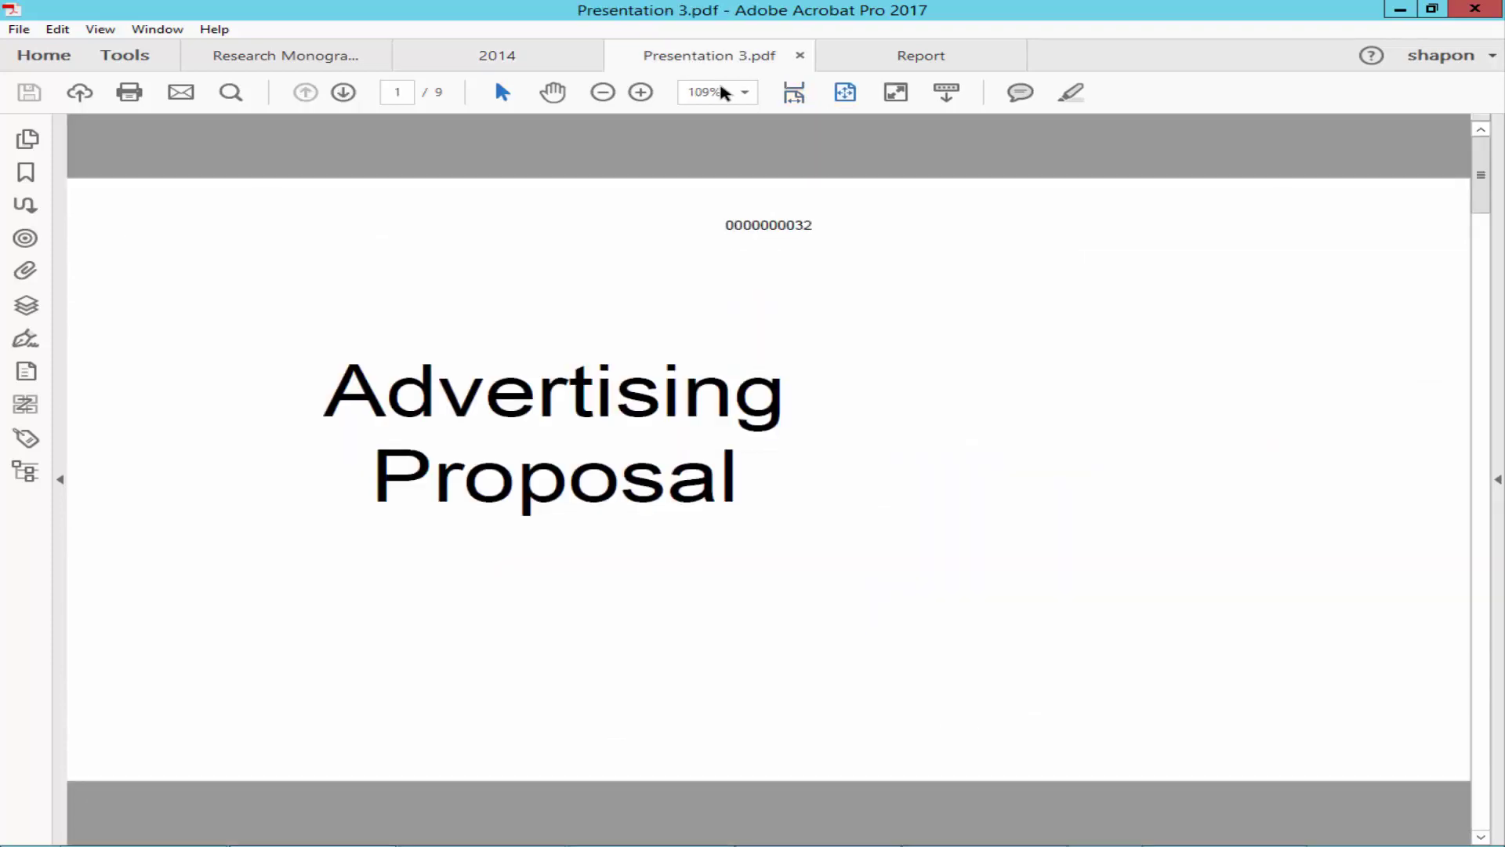
pyautogui.moveTo(745, 226); pyautogui.dragTo(849, 228)
pyautogui.click(910, 59)
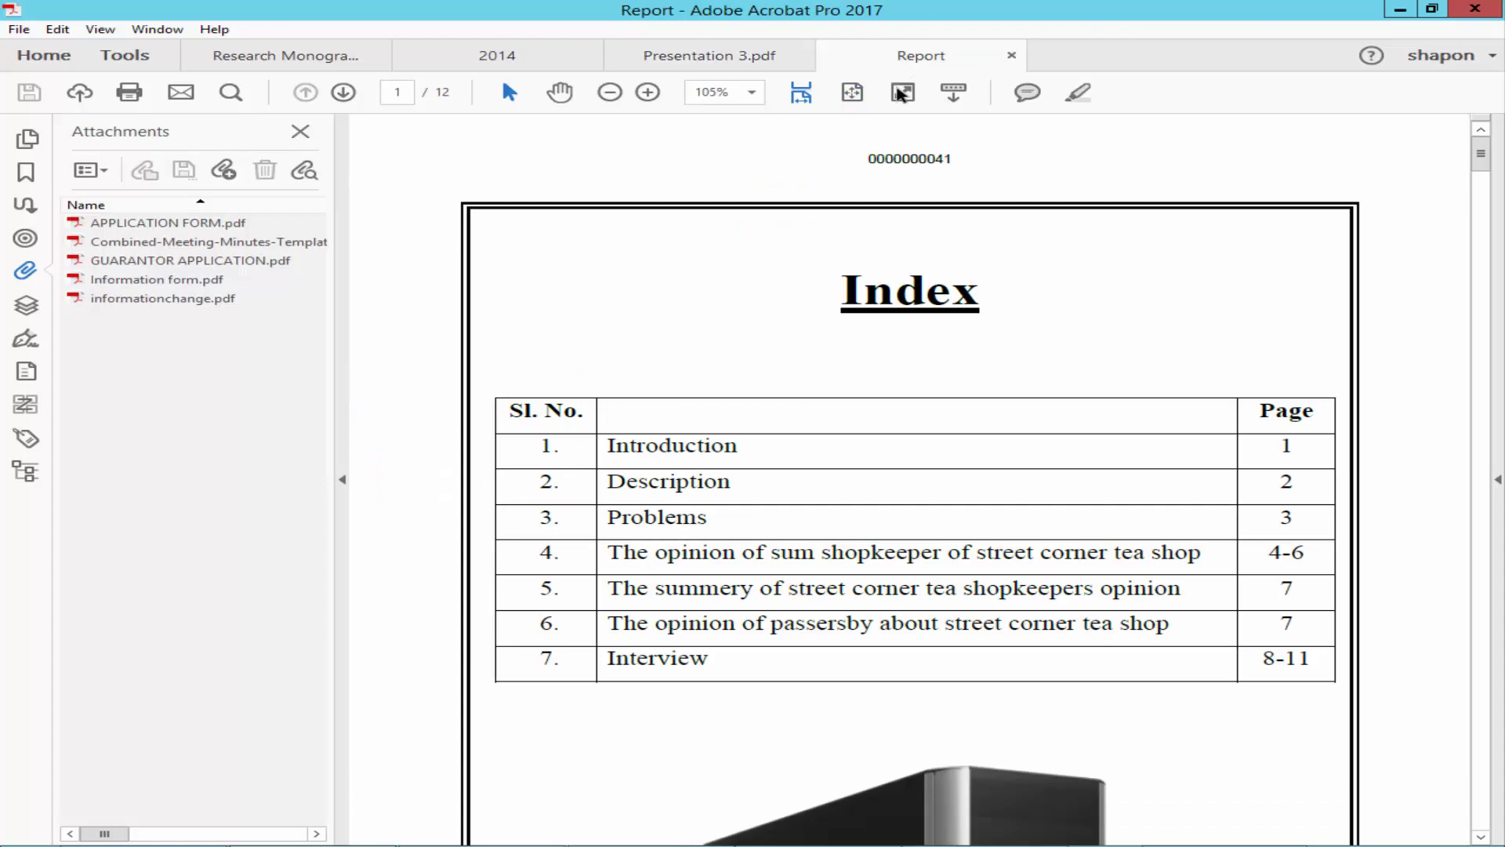
pyautogui.moveTo(1481, 154); pyautogui.dragTo(1468, 815)
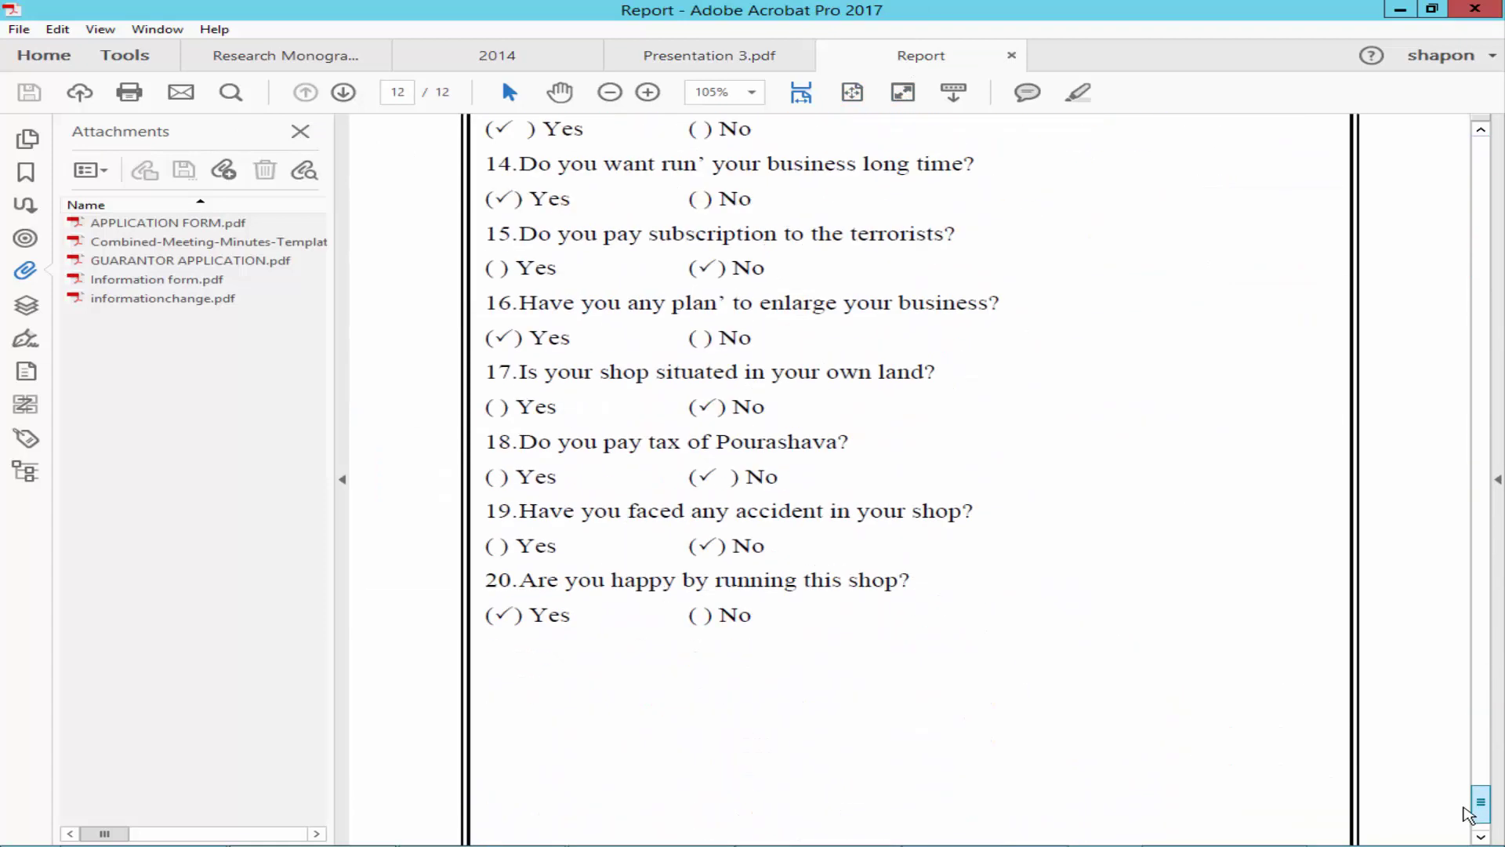
pyautogui.scroll(-2, 1469, 816)
pyautogui.scroll(6, 1118, 463)
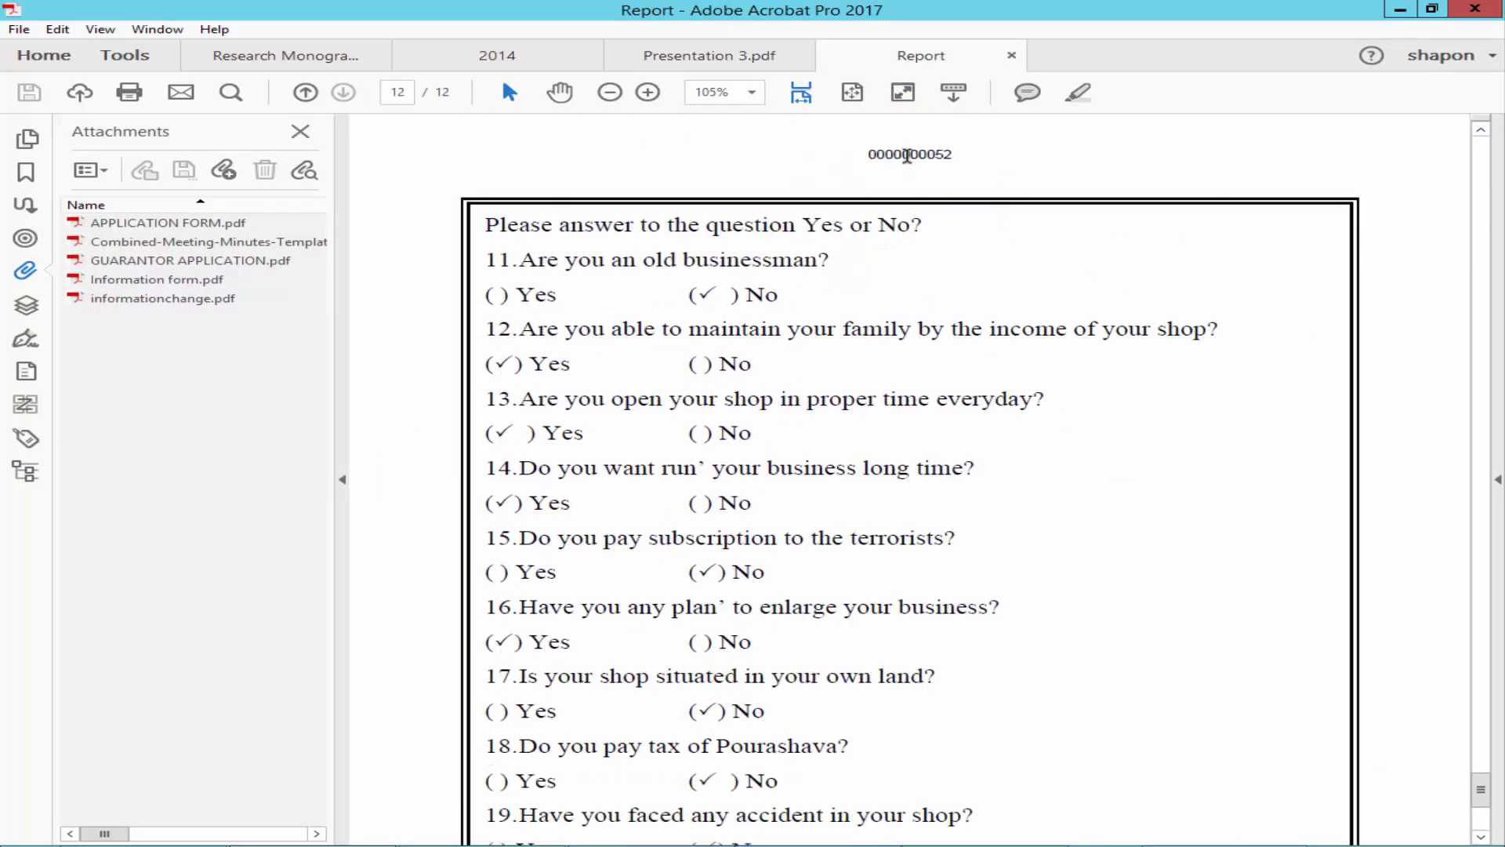
pyautogui.moveTo(907, 155); pyautogui.dragTo(958, 153)
pyautogui.click(868, 398)
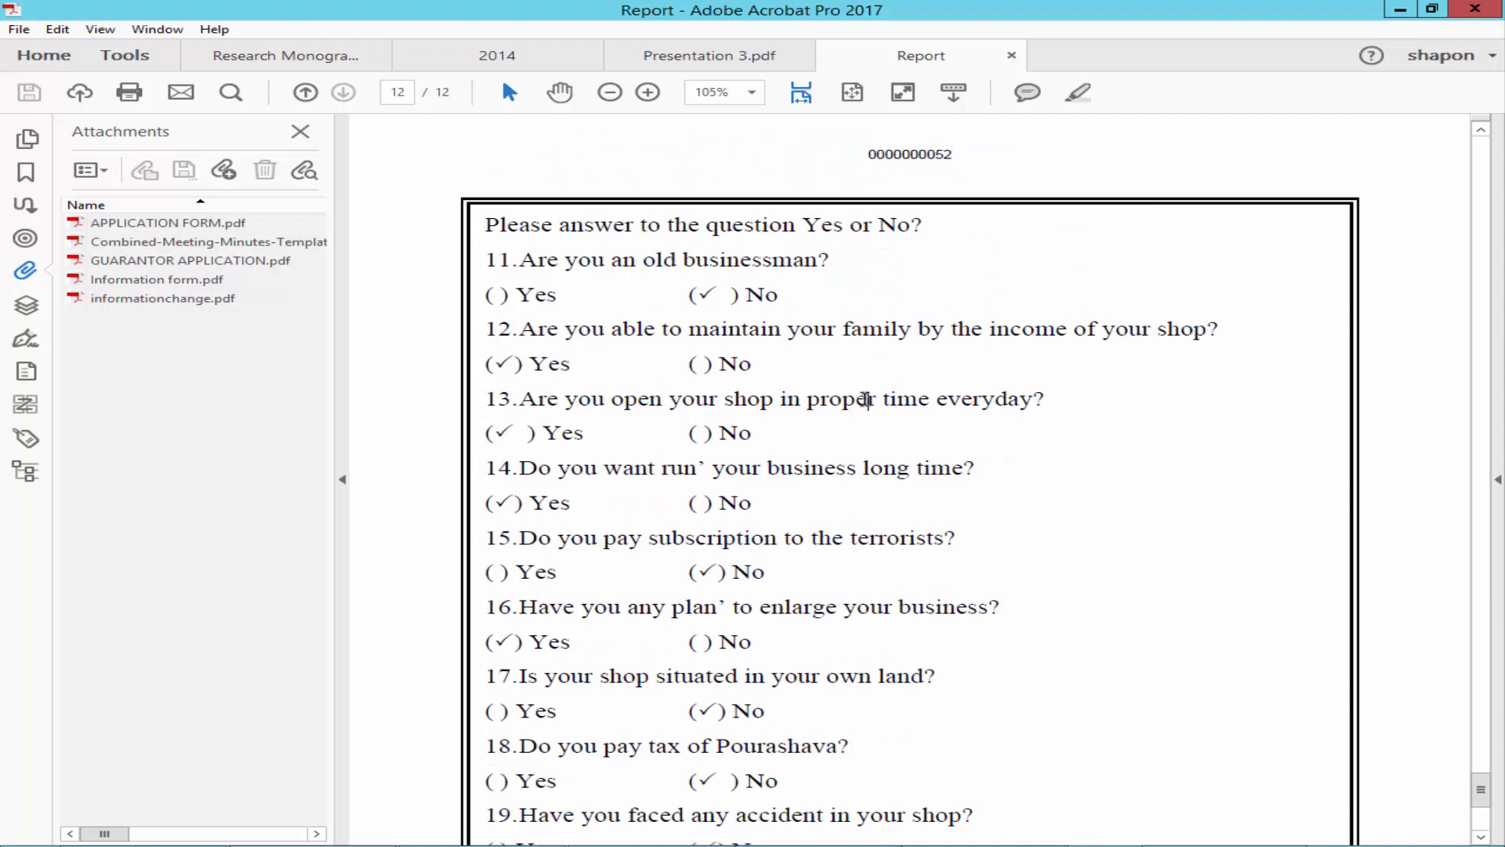